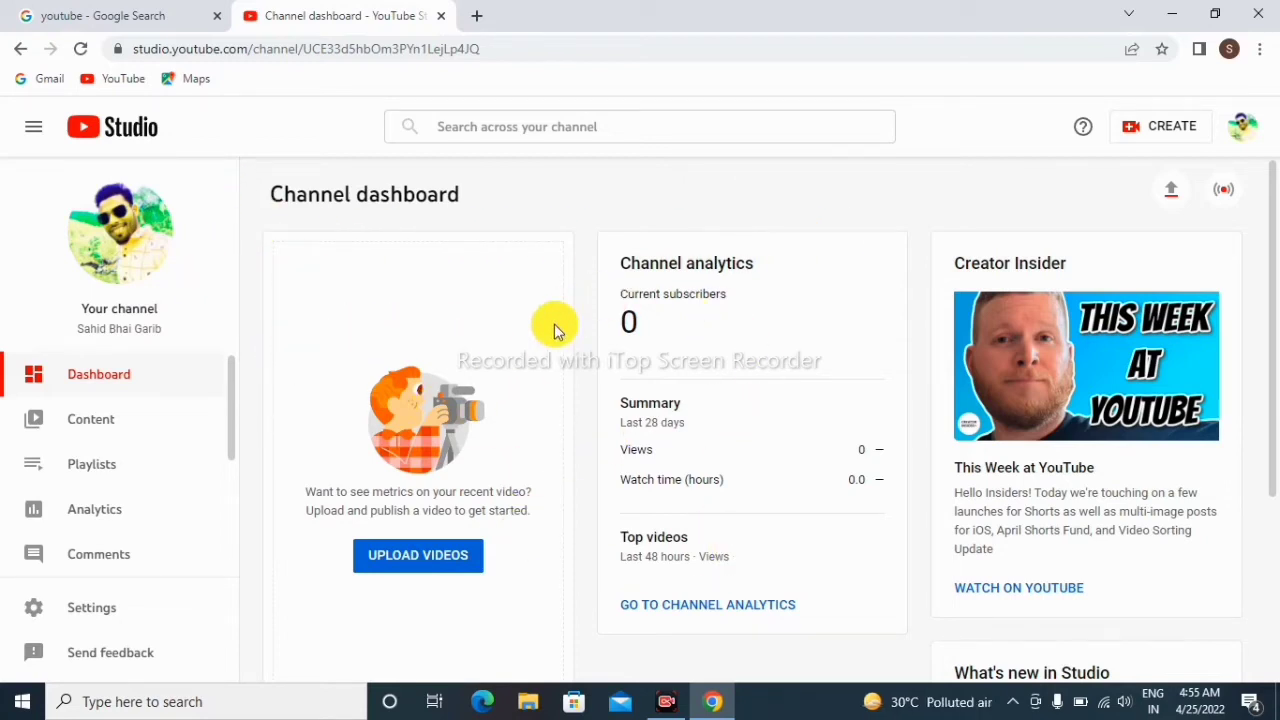
Open the Studio settings and show the channel's basic info
scroll(210, 412, "down", 3)
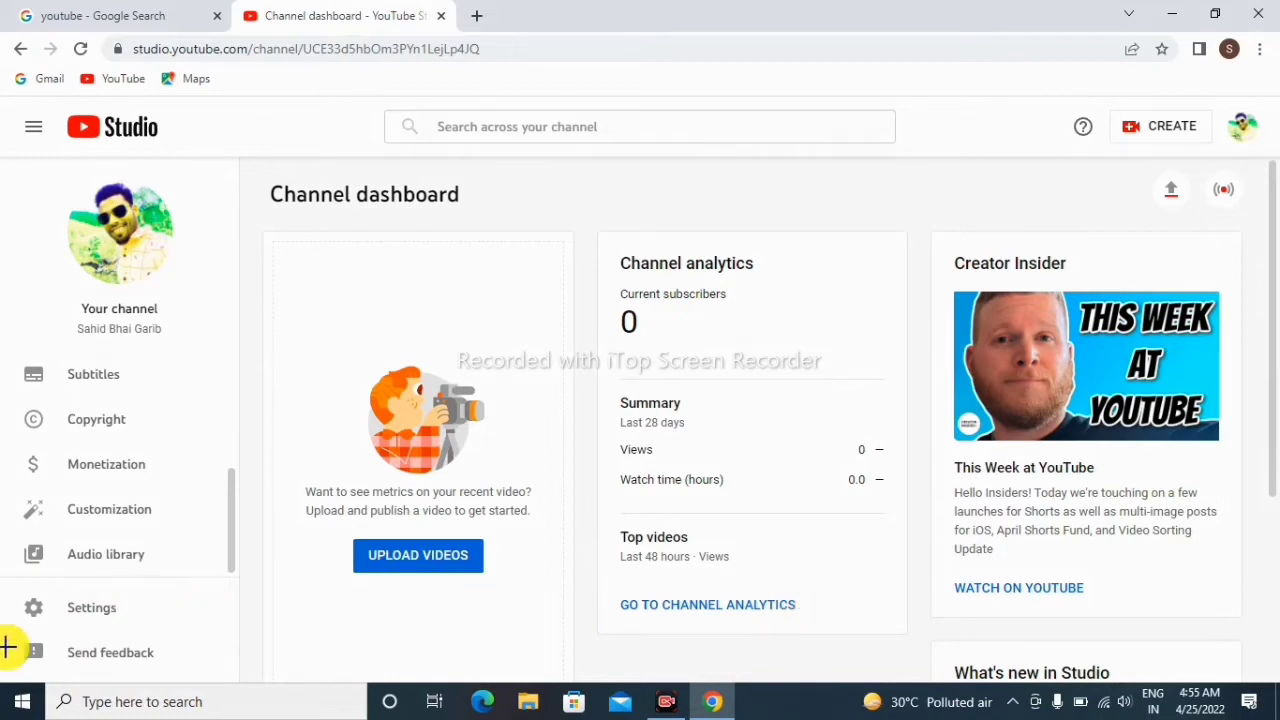
mouse_move(12, 626)
left_mouse_down()
mouse_move(63, 609)
mouse_move(17, 583)
mouse_move(22, 595)
left_mouse_up()
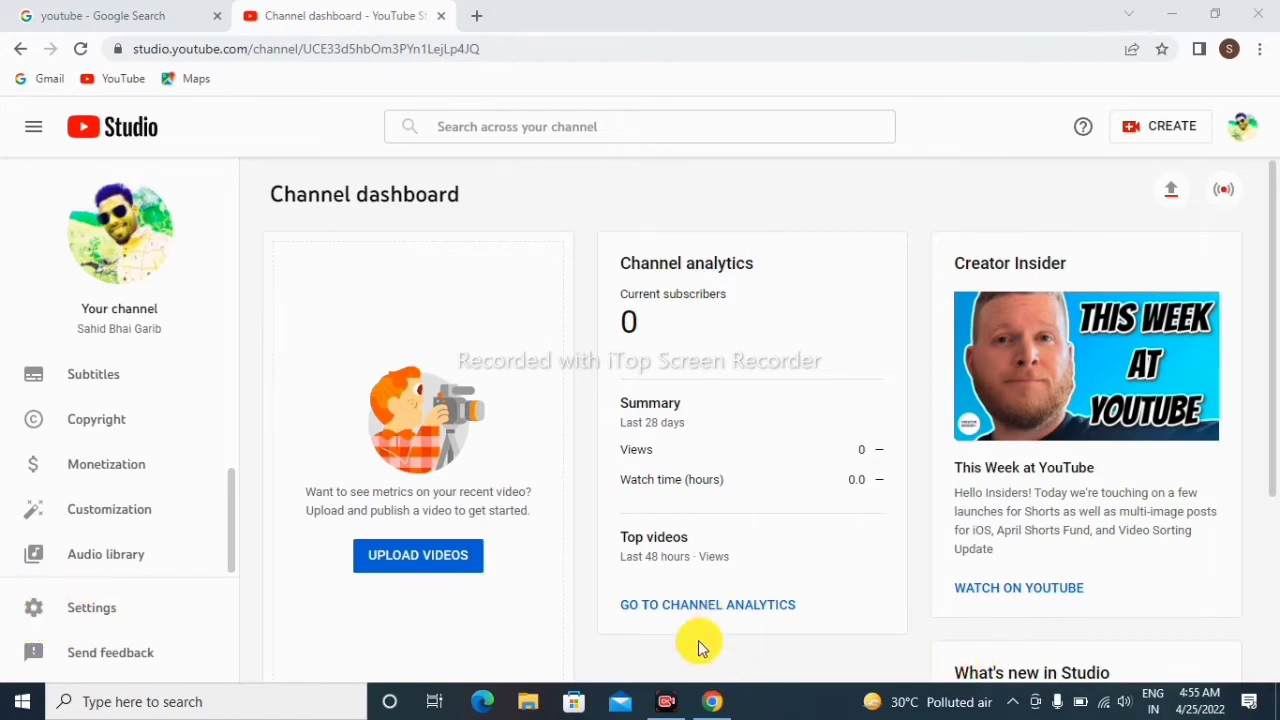
left_click(33, 607)
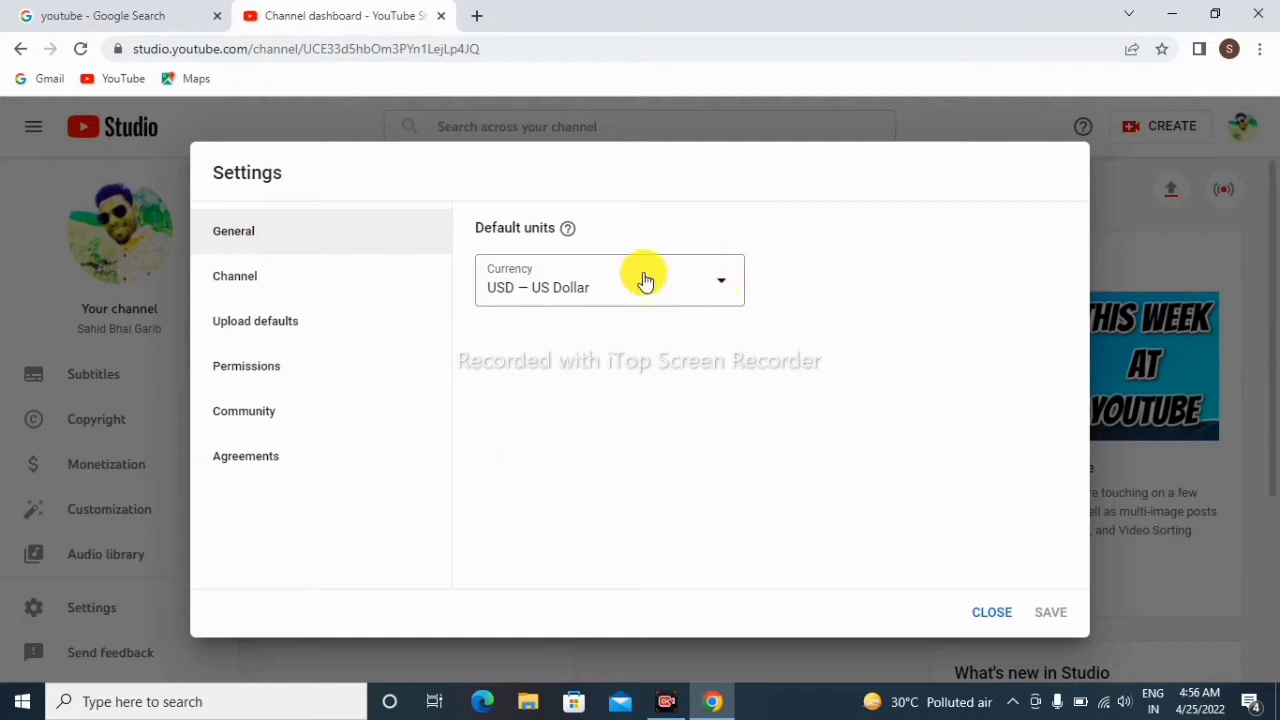
left_click(237, 279)
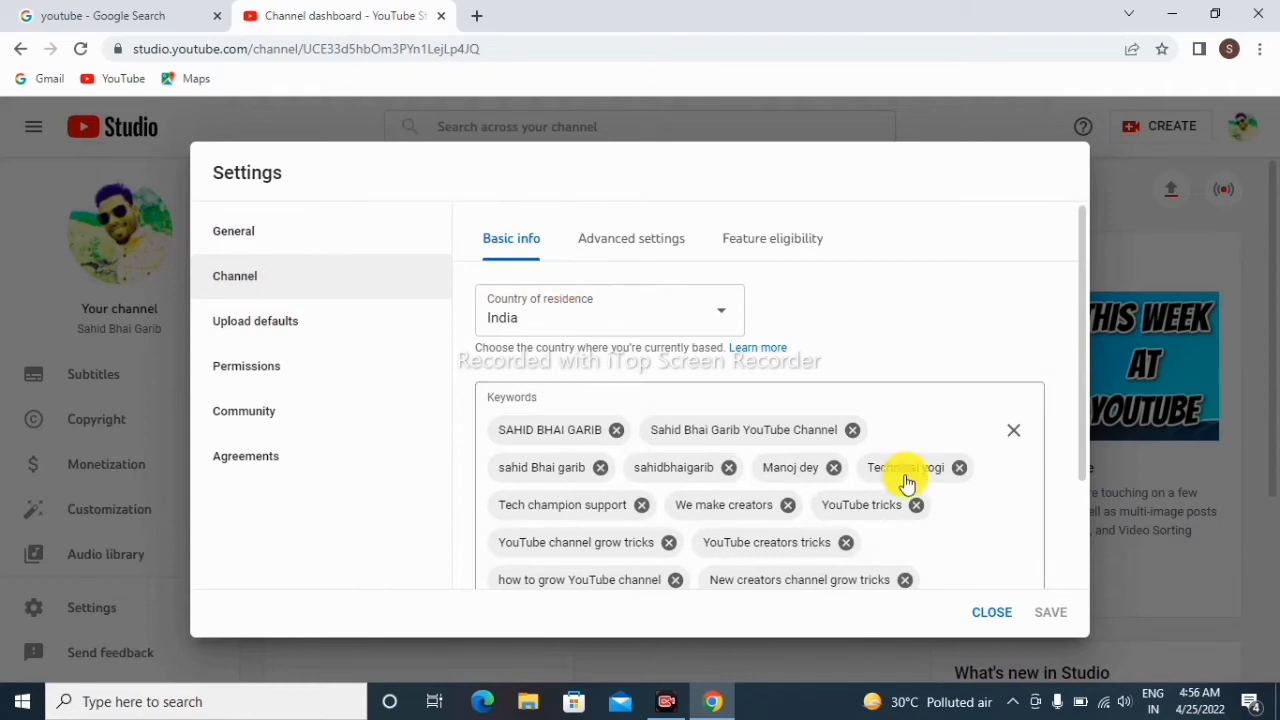
Choose India as the channel's country of residence and review the channel keywords
scroll(900, 390, "down", 3)
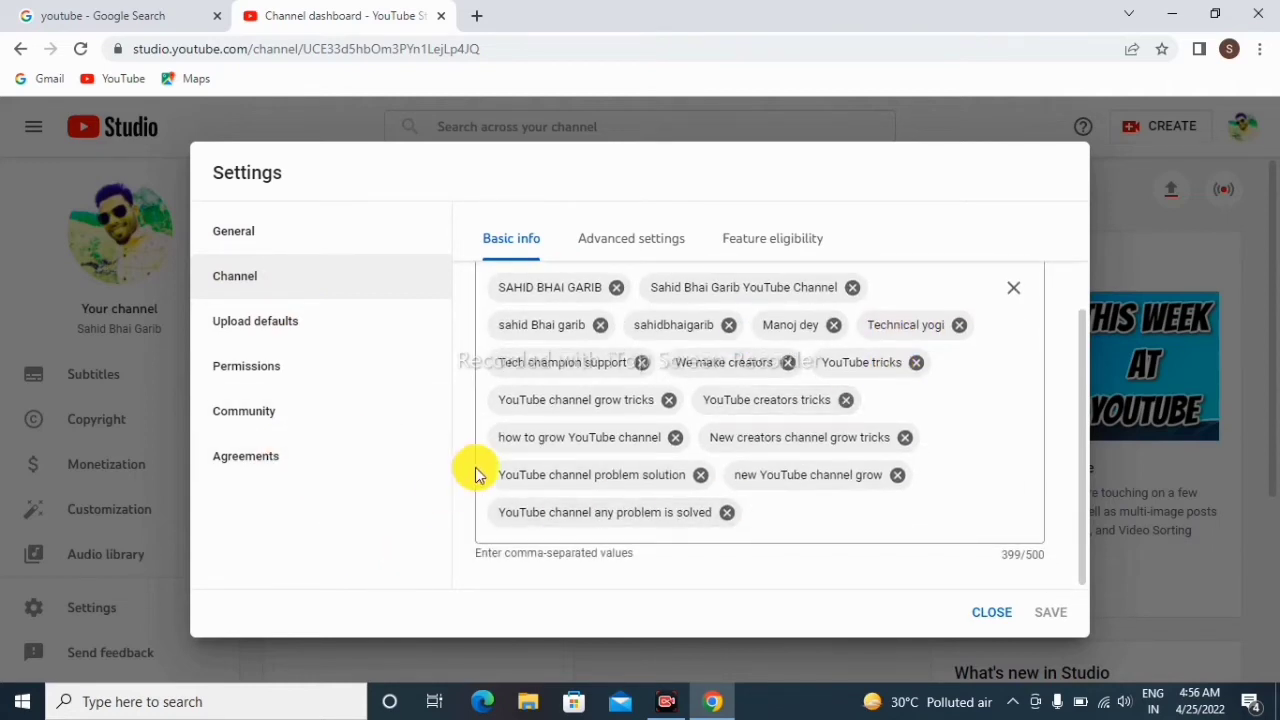
scroll(474, 467, "up", 3)
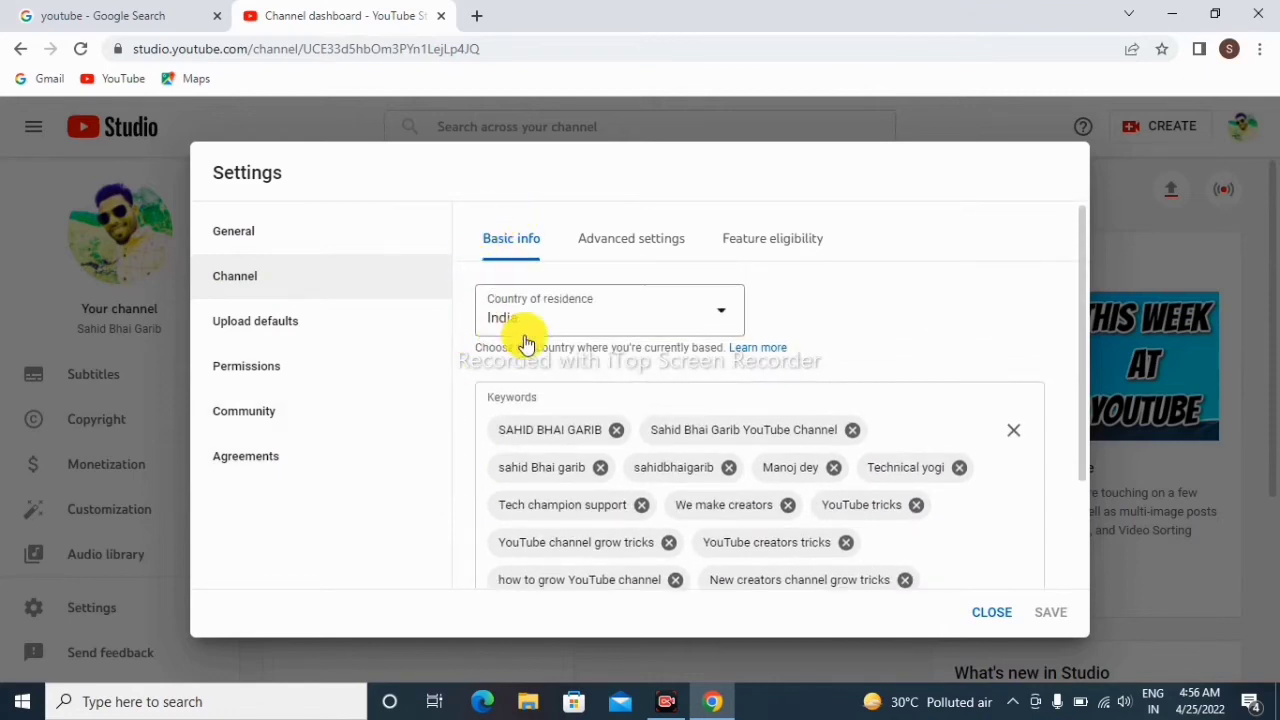
left_click(662, 318)
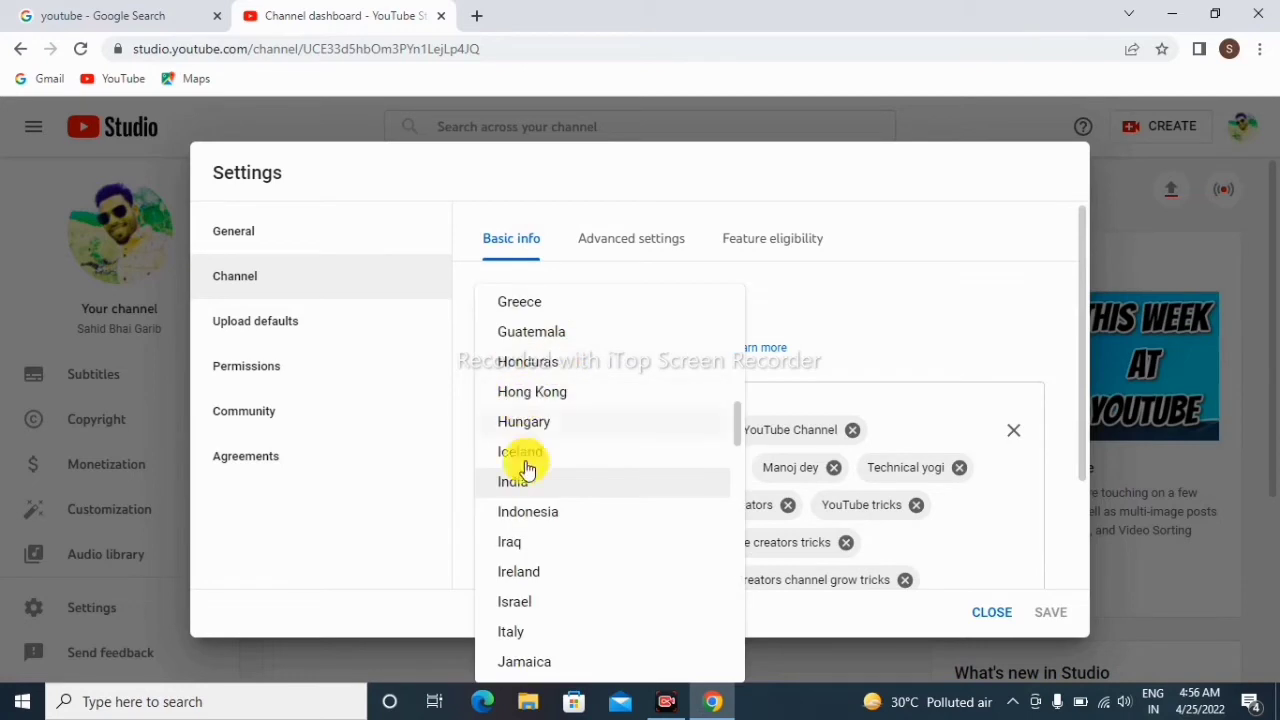
left_click(531, 485)
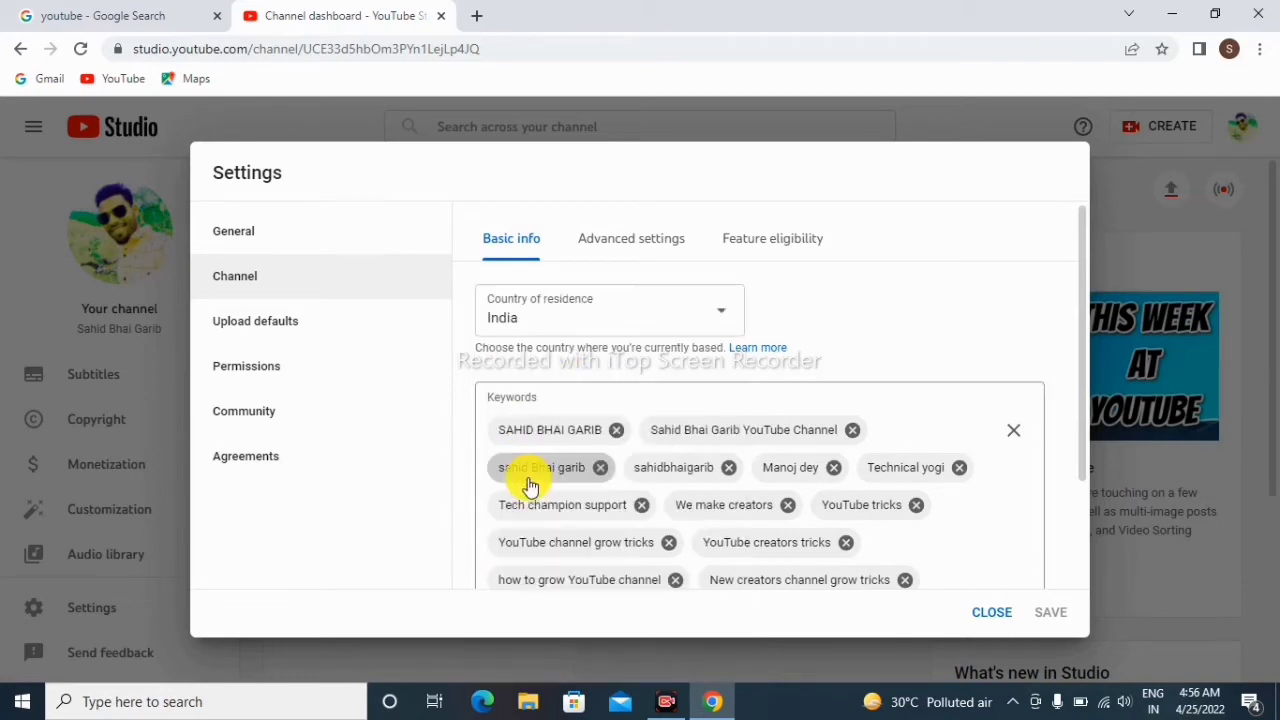
scroll(737, 337, "down", 2)
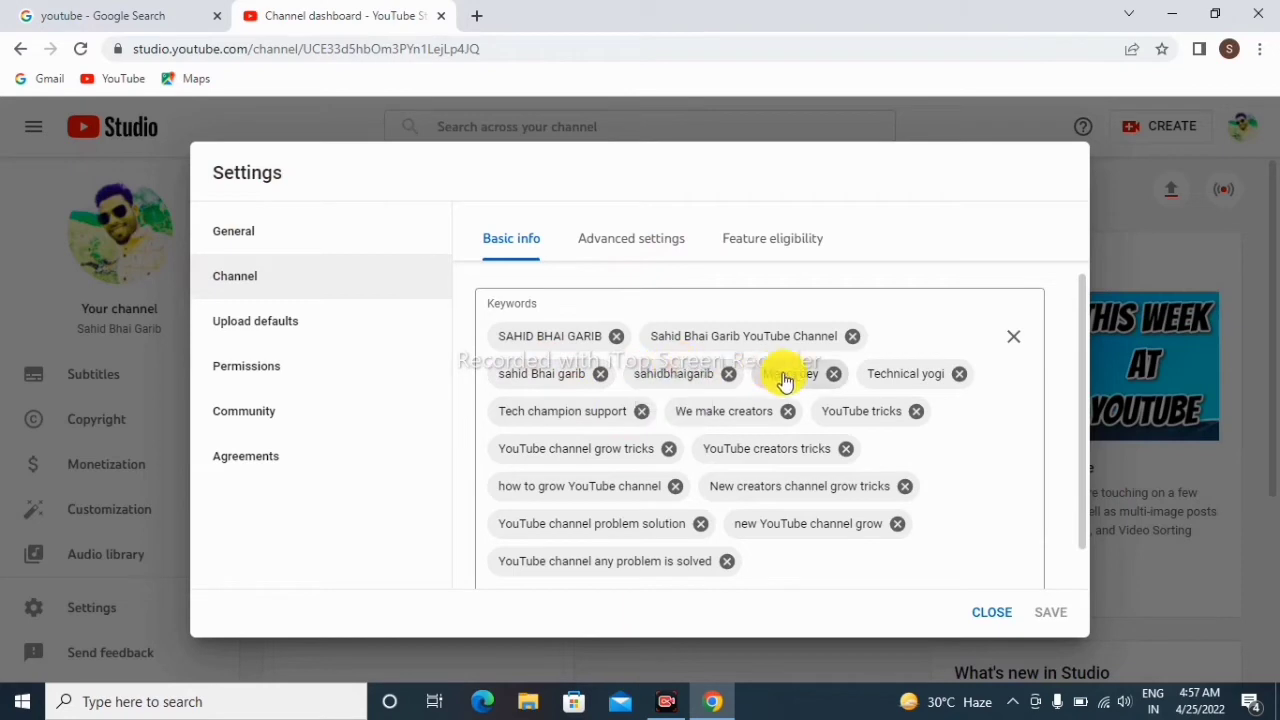
scroll(1010, 428, "down", 1)
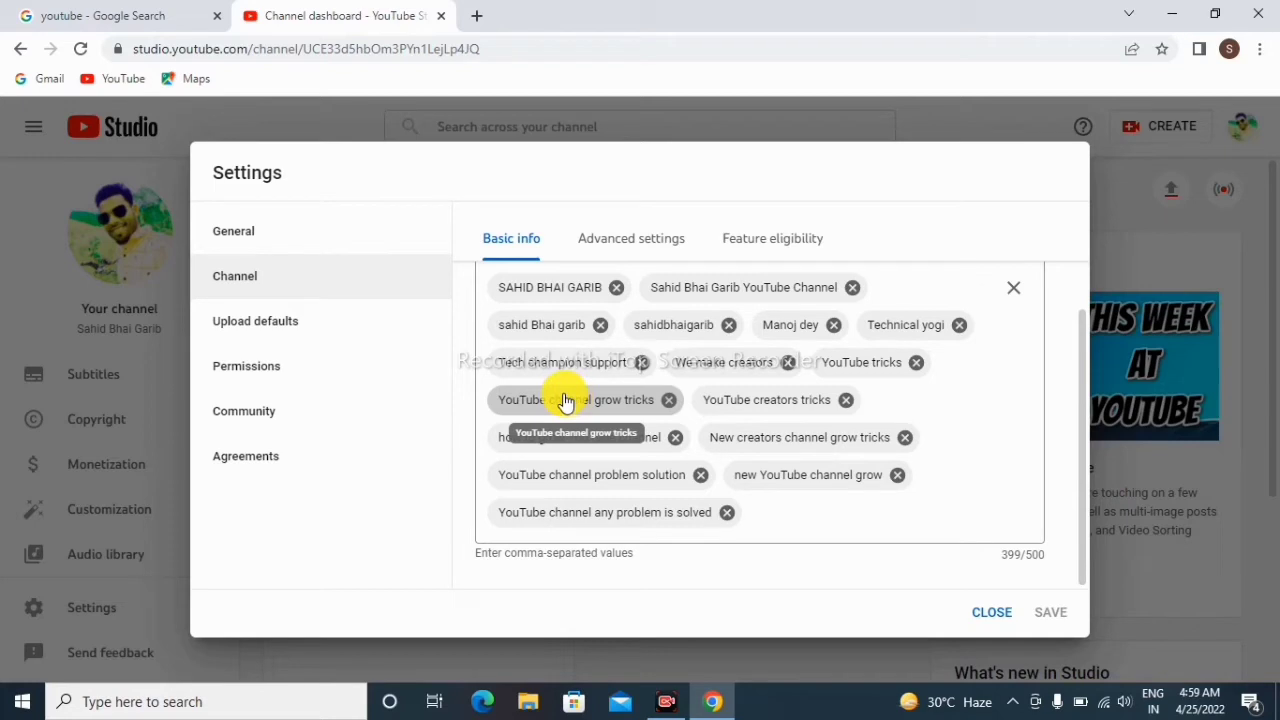
Examine the channel's advanced settings for audience, Google Ads account linking, automatic captions, subscriber count and advertisements
left_click(613, 248)
scroll(624, 358, "up", 1)
scroll(624, 358, "up", 1)
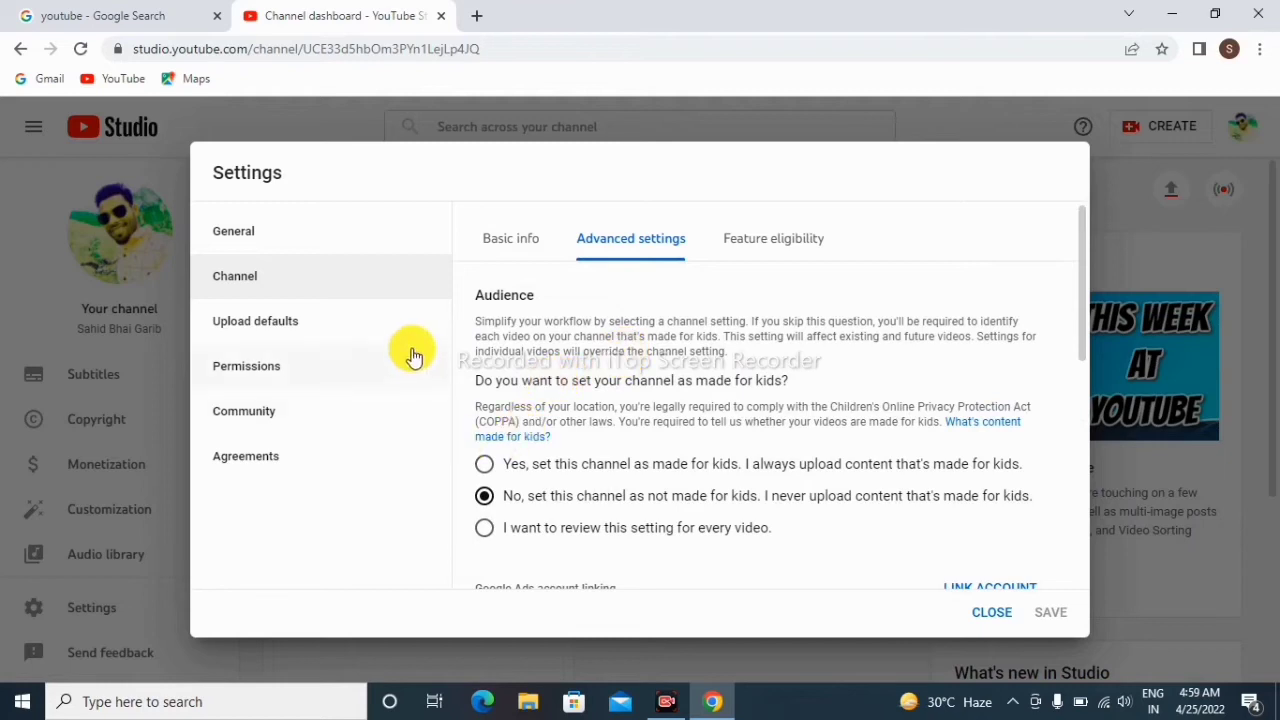
scroll(600, 486, "down", 1)
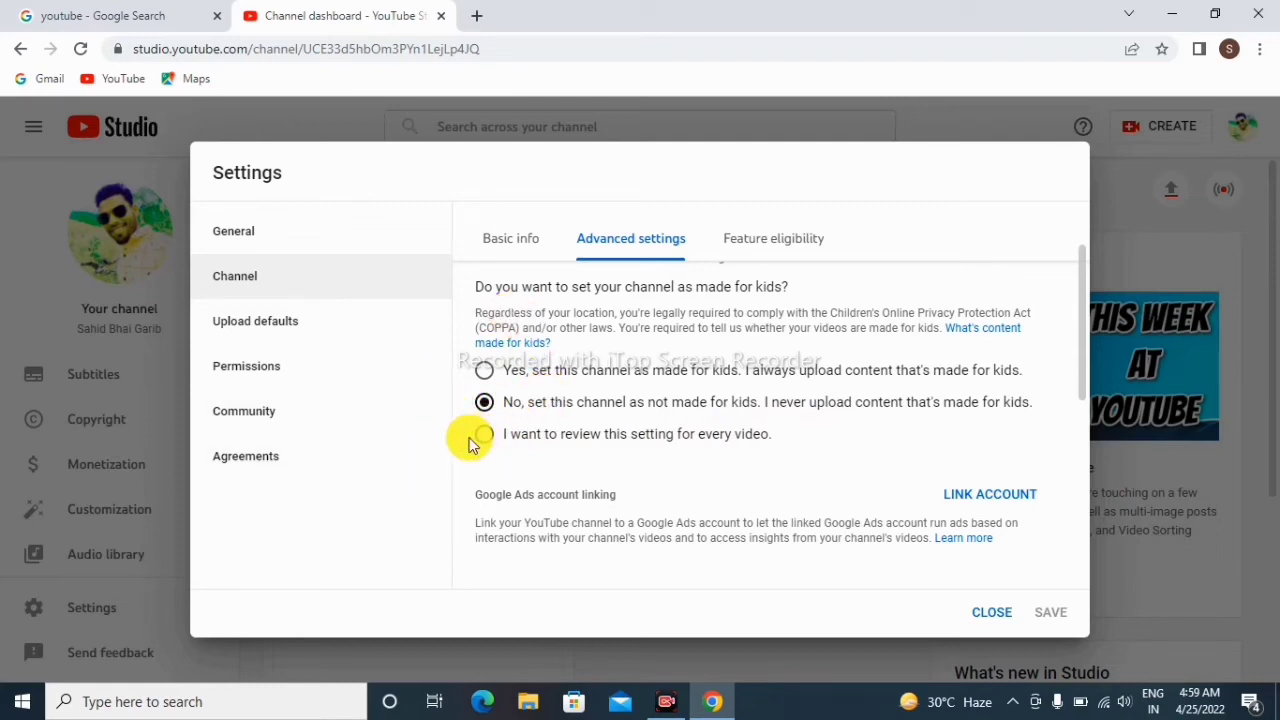
scroll(792, 456, "down", 2)
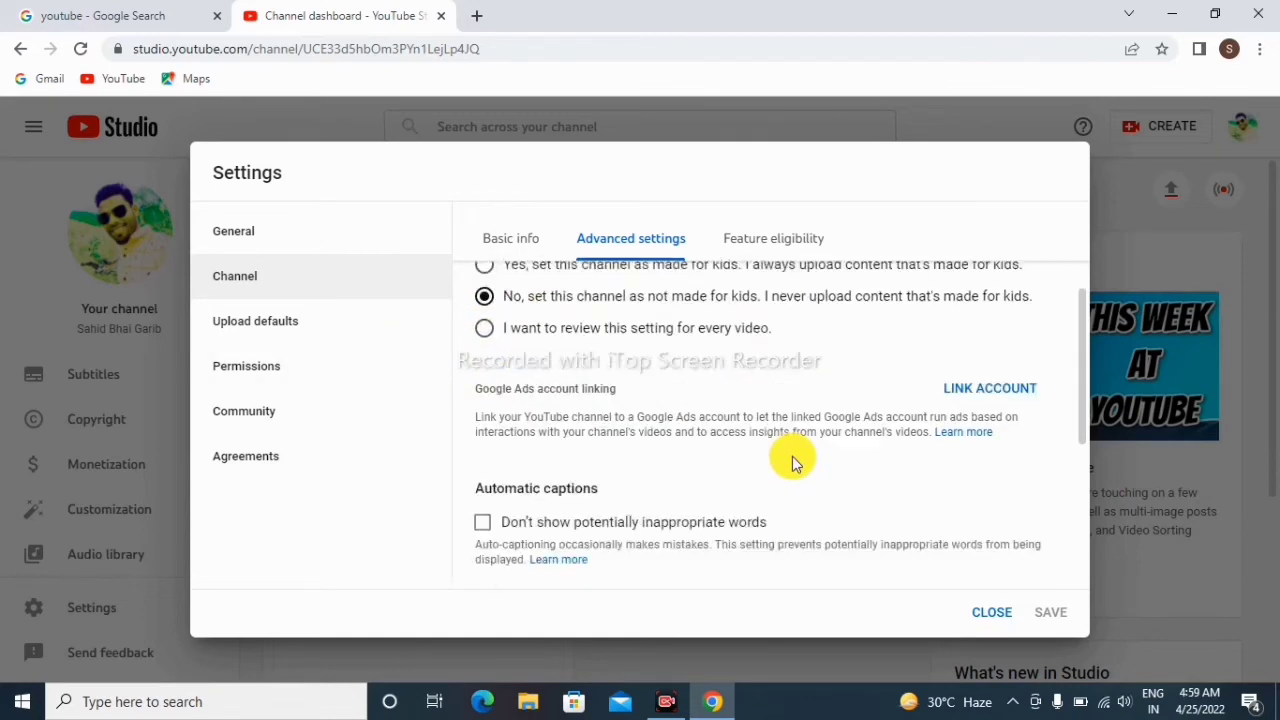
scroll(800, 471, "down", 3)
scroll(563, 451, "up", 2)
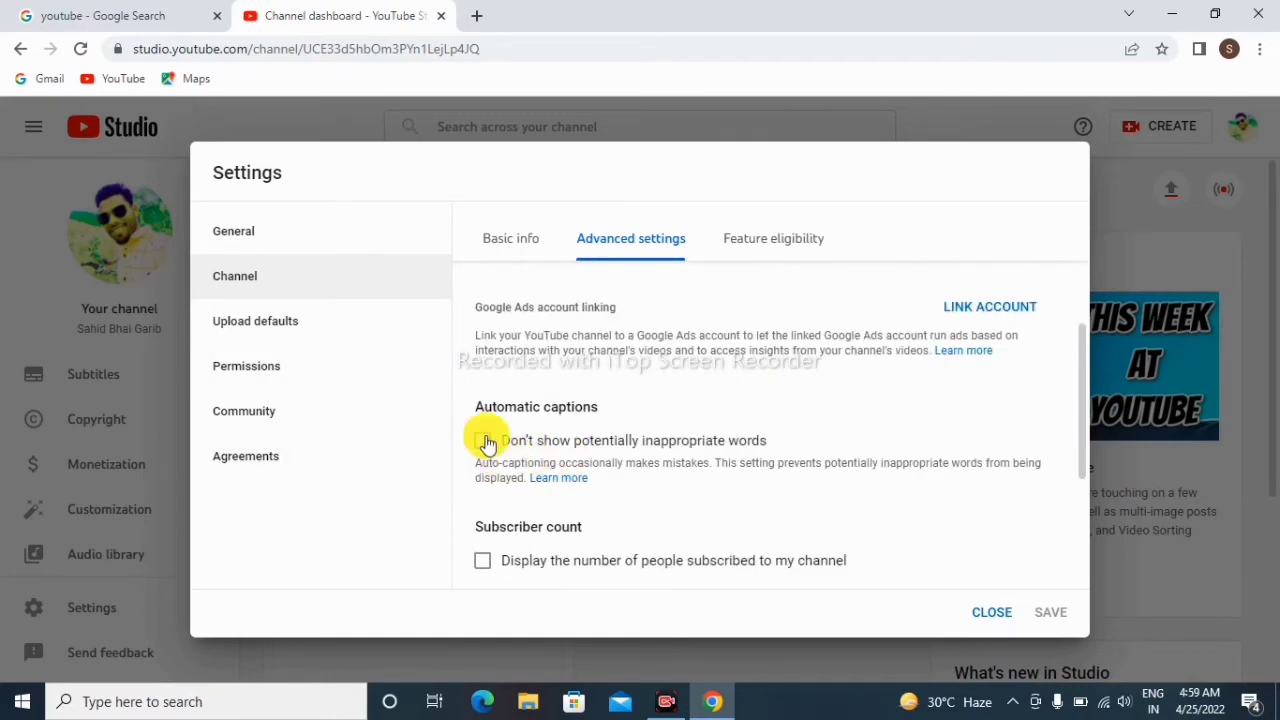
scroll(574, 441, "down", 2)
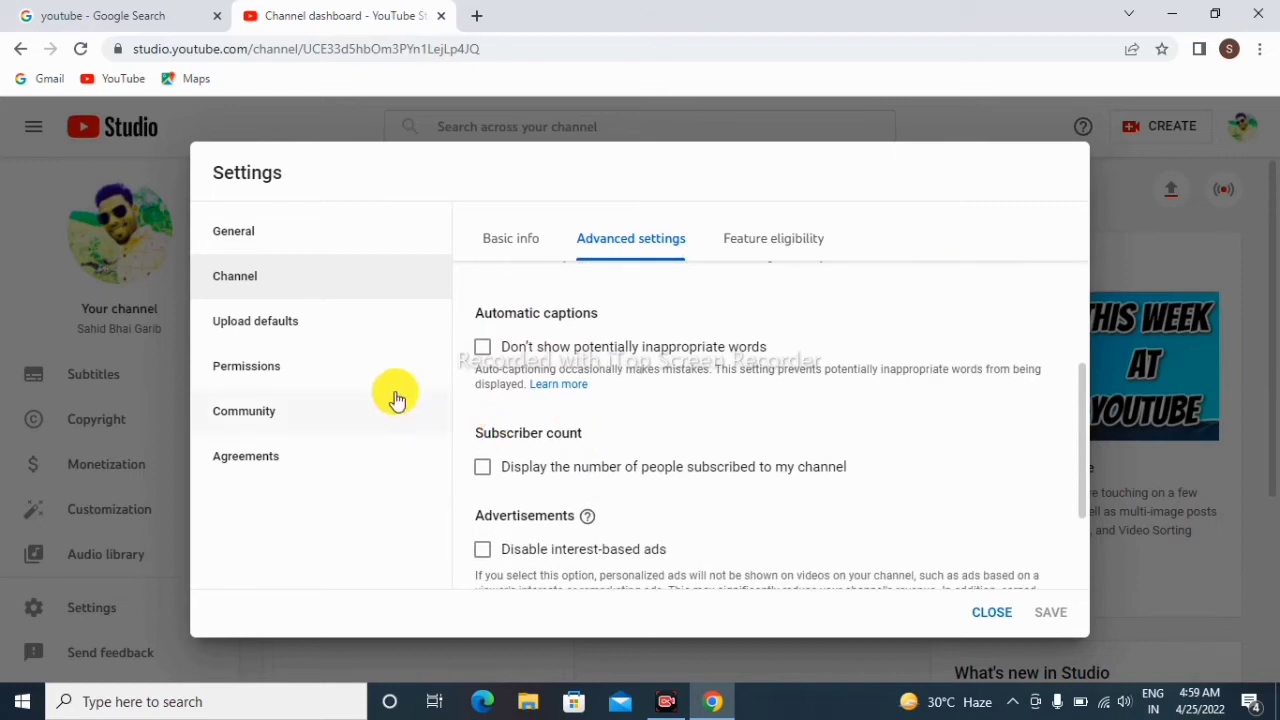
scroll(645, 426, "down", 3)
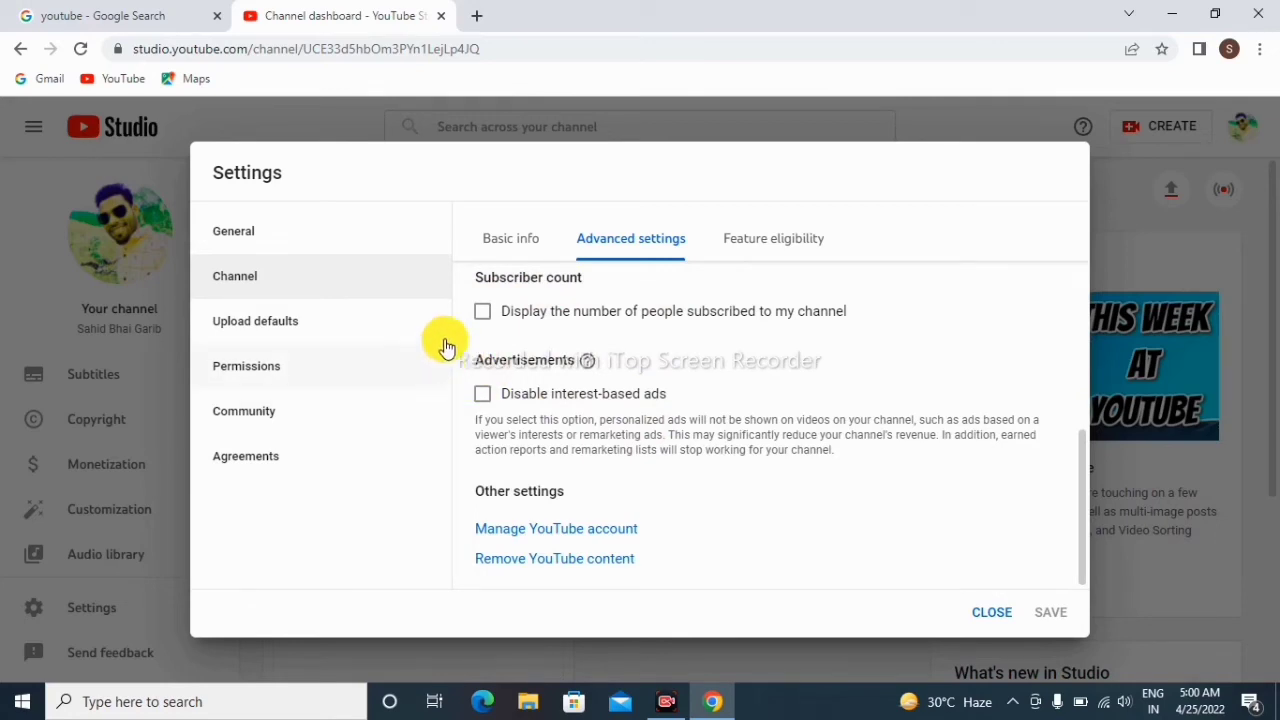
scroll(470, 352, "up", 1)
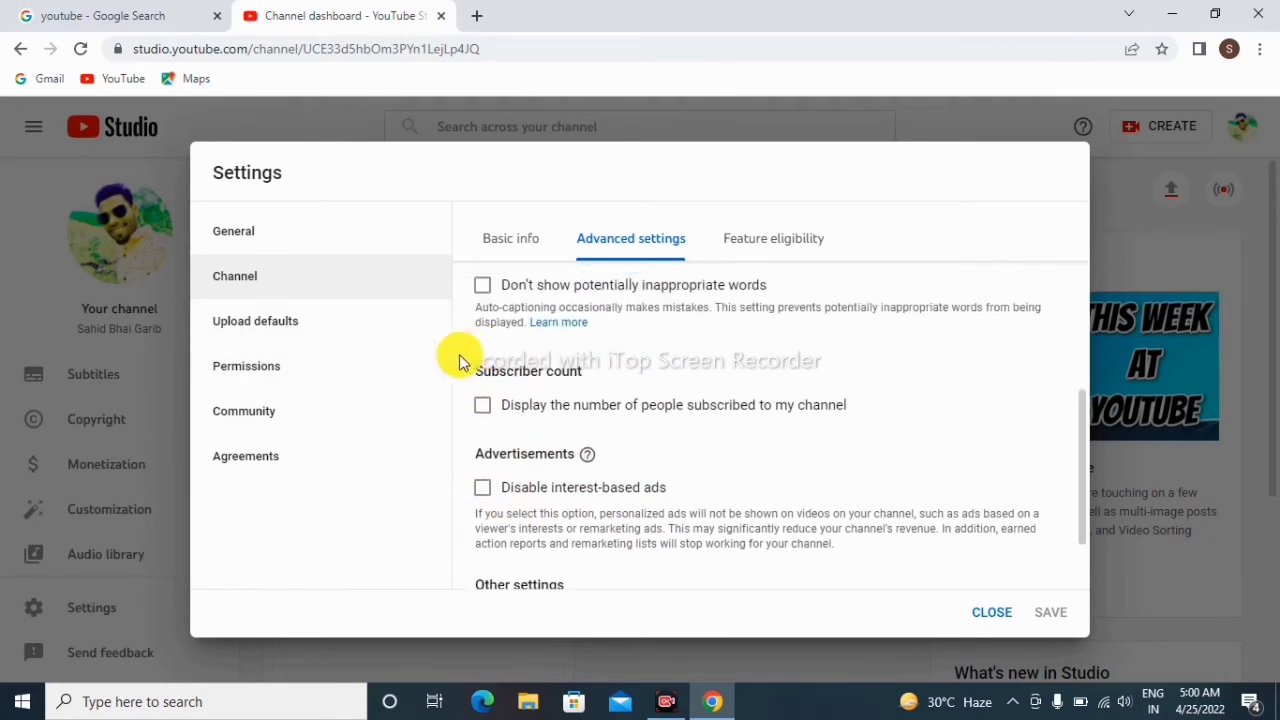
Try the option that displays the number of people subscribed to the channel, and turn it back off
left_click(481, 410)
left_click(482, 408)
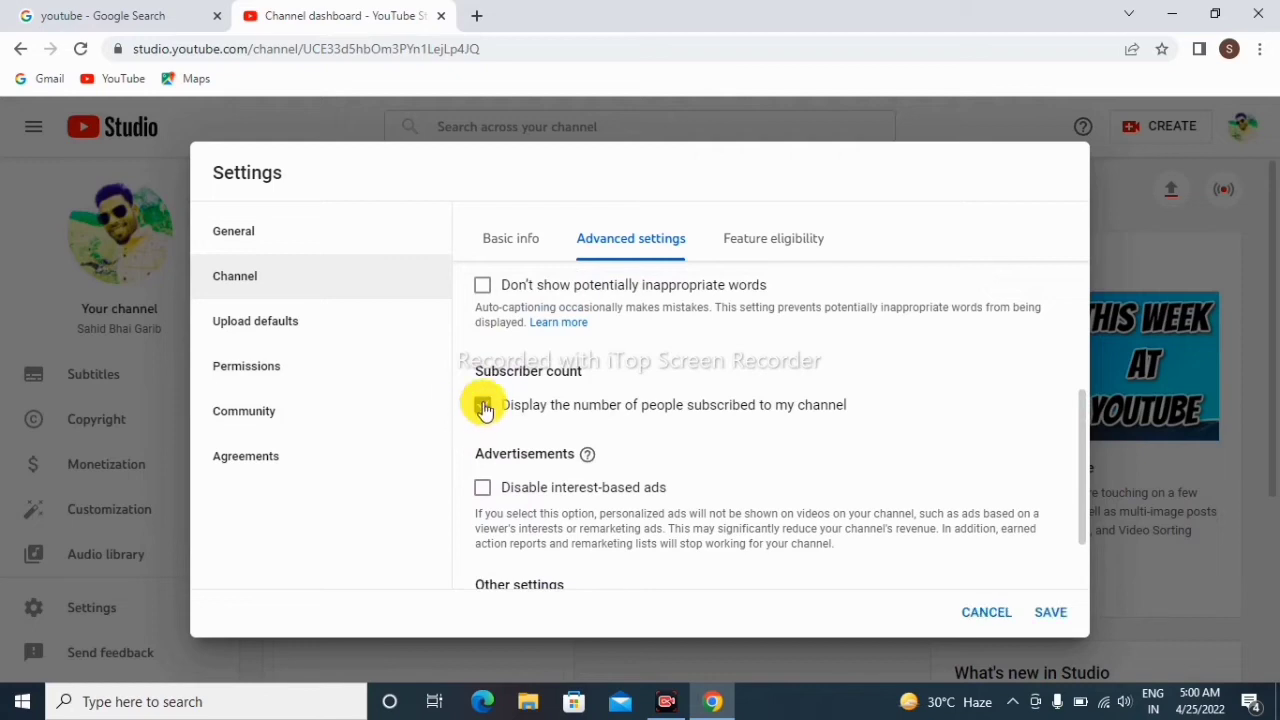
left_click(482, 405)
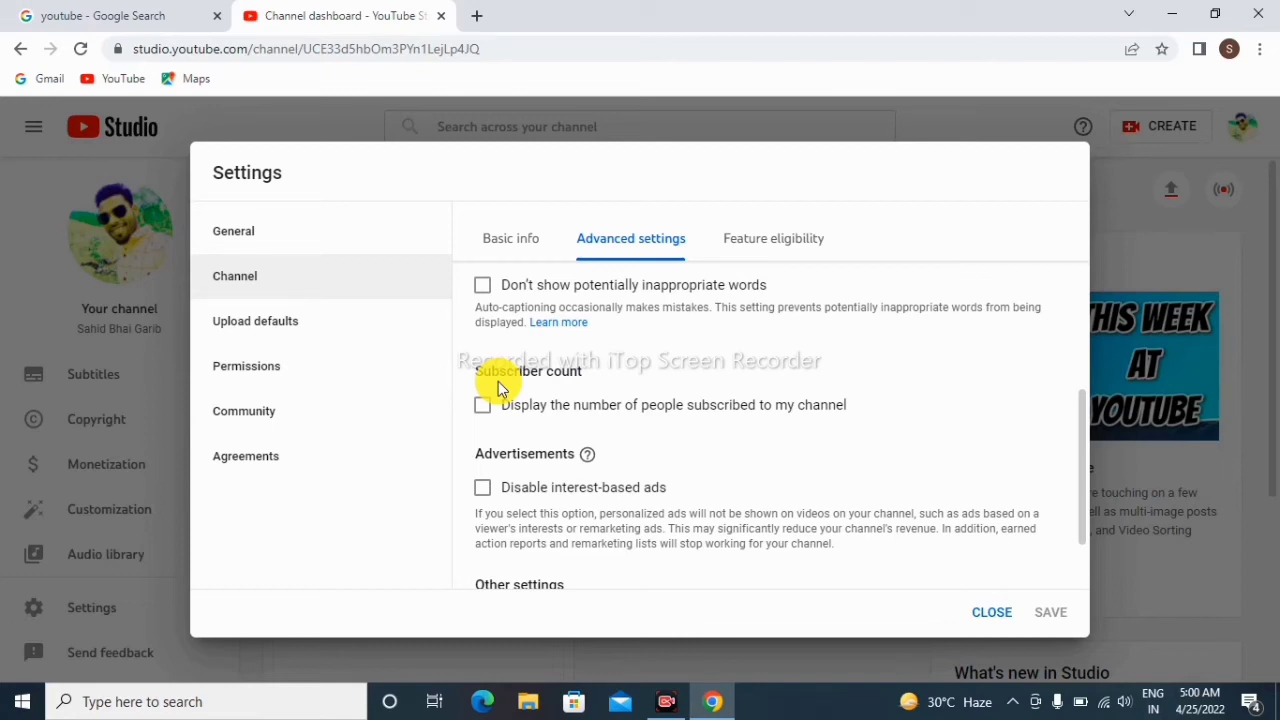
Look over the remaining advanced channel settings and check the channel's feature eligibility
scroll(610, 500, "down", 1)
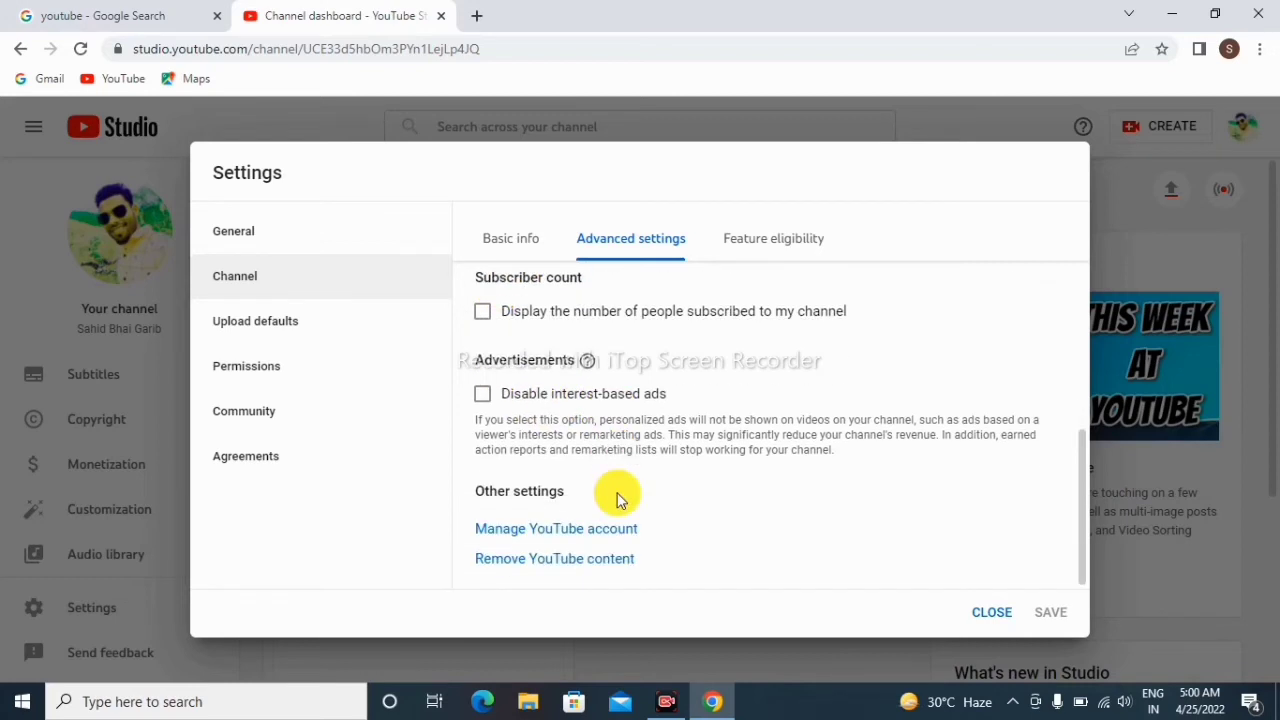
scroll(572, 447, "up", 4)
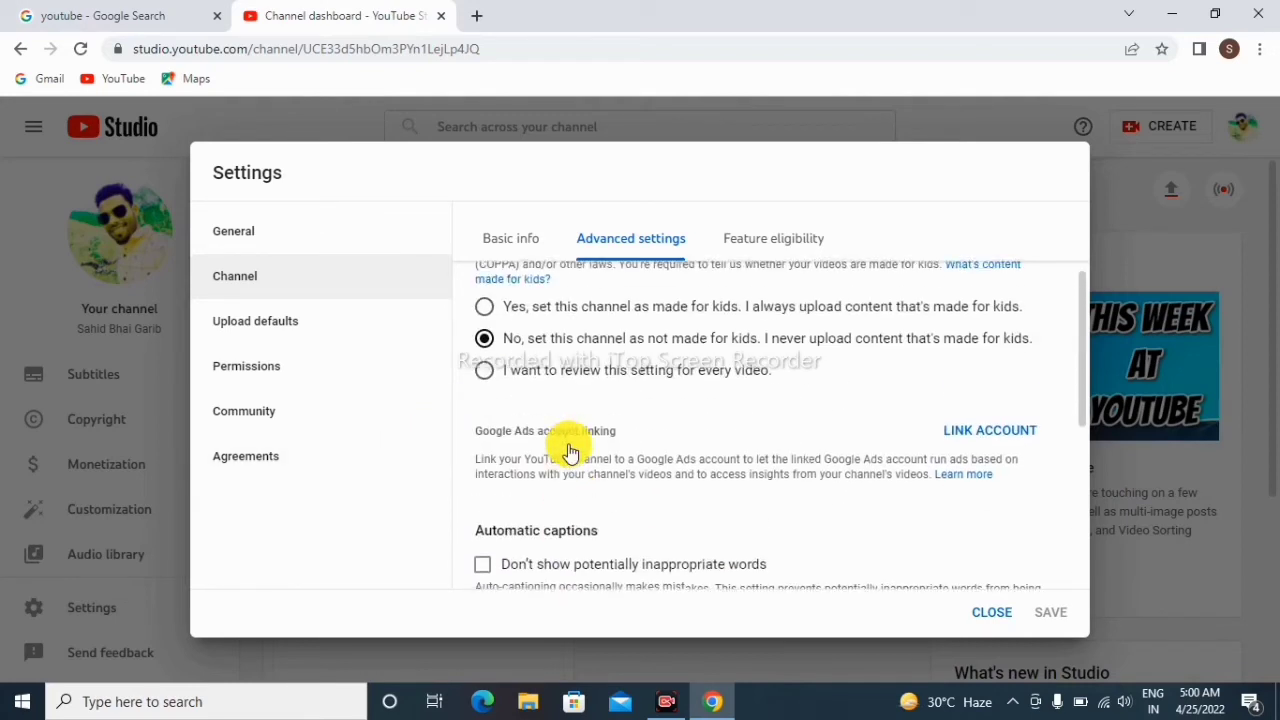
scroll(555, 451, "up", 2)
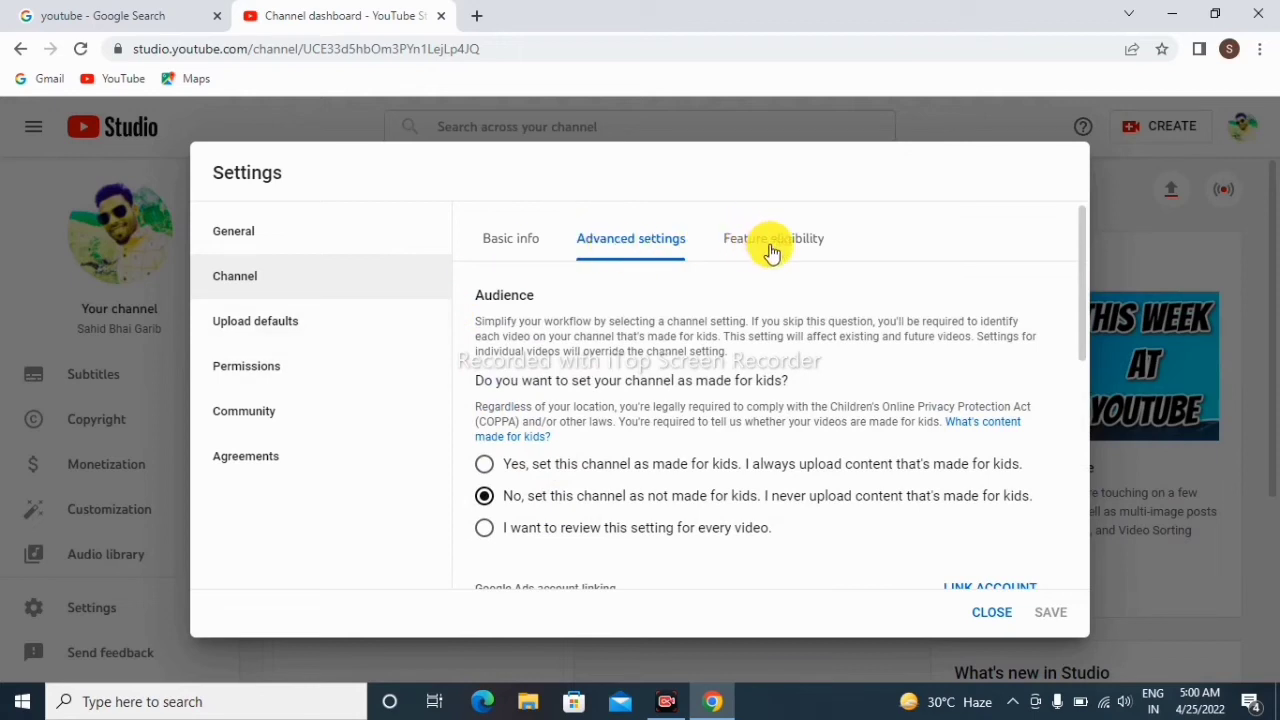
scroll(803, 450, "down", 4)
scroll(803, 450, "down", 1)
scroll(640, 465, "down", 1)
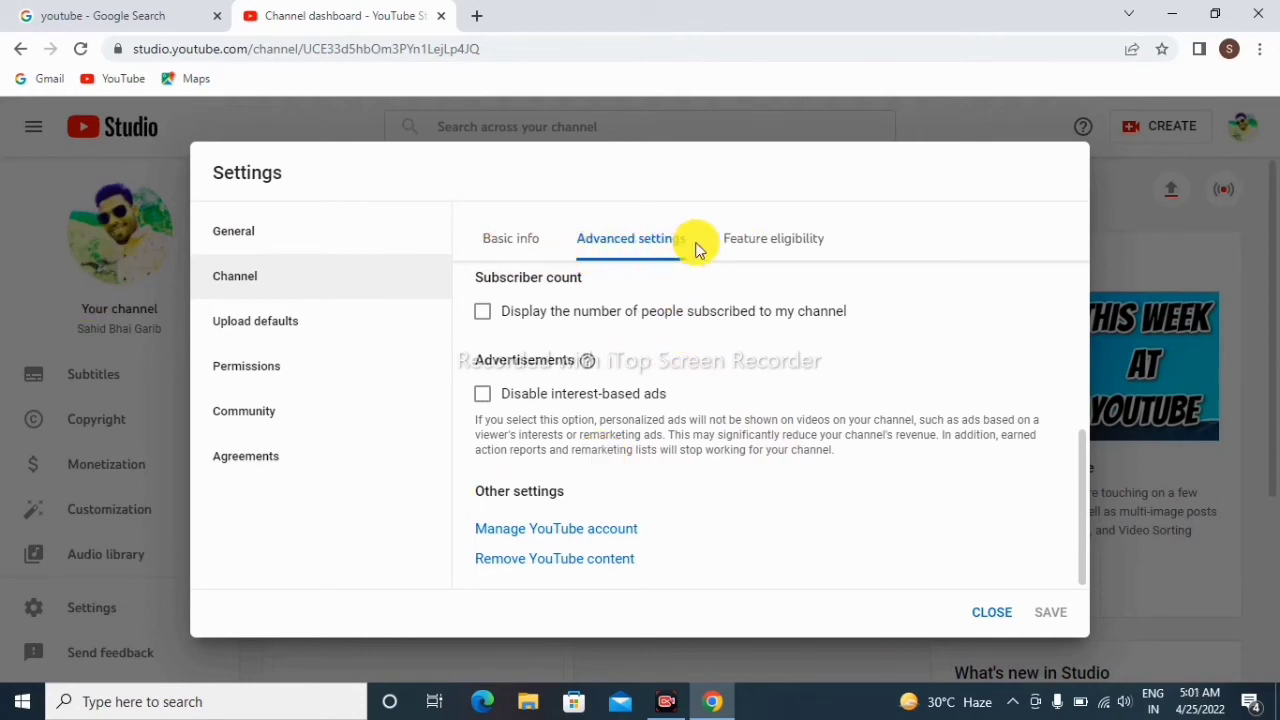
left_click(750, 238)
scroll(605, 432, "down", 1)
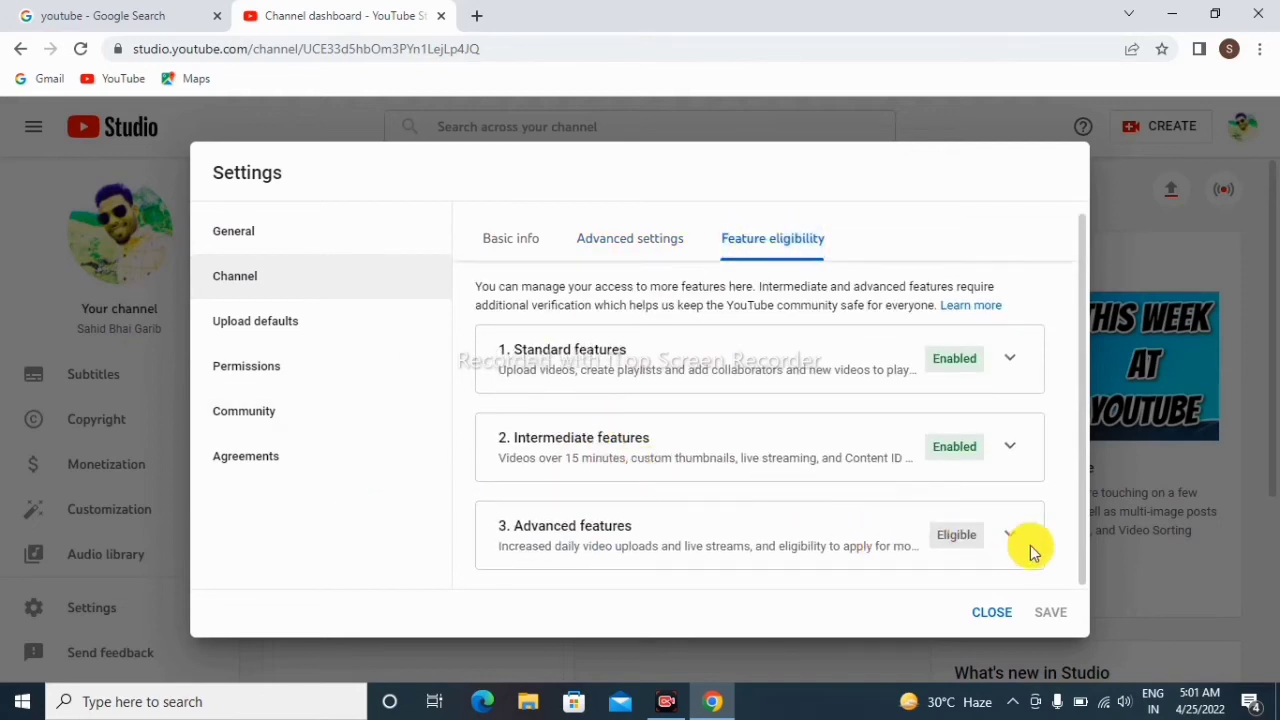
Open the upload defaults and read through the default title and description in the basic info
left_click(221, 329)
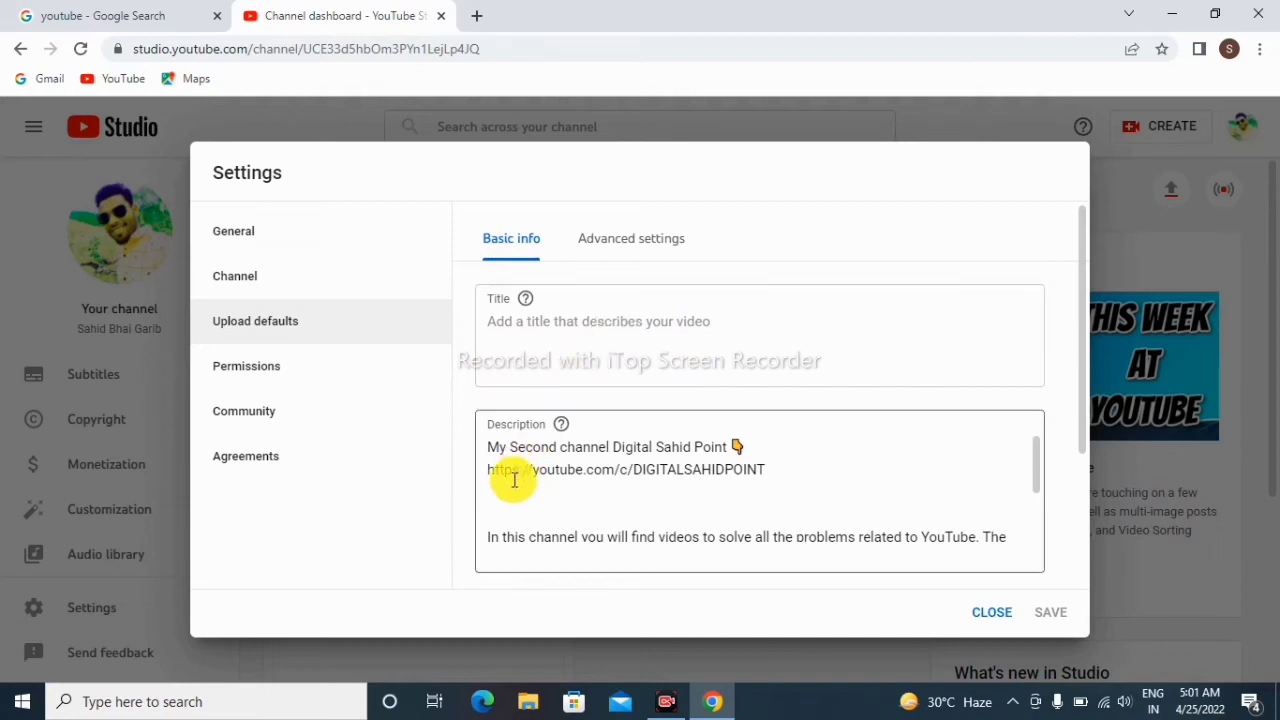
scroll(514, 428, "down", 2)
scroll(530, 495, "up", 1)
scroll(530, 495, "up", 2)
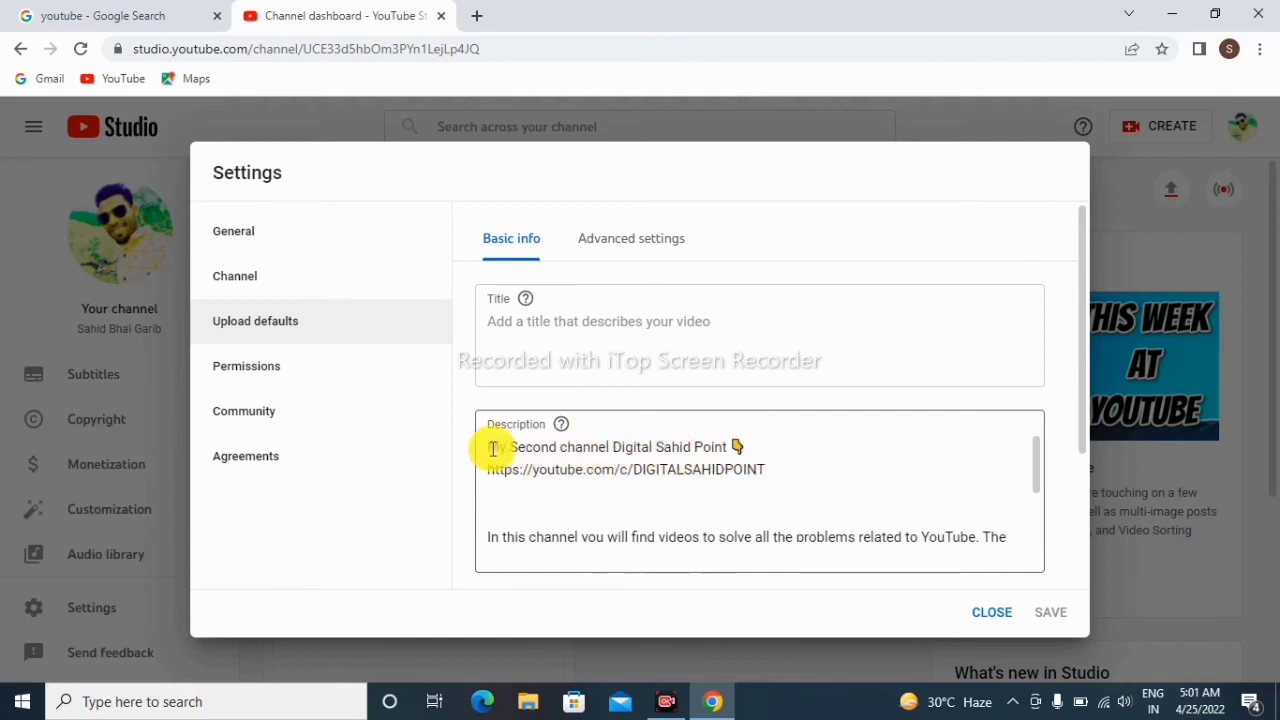
scroll(508, 528, "down", 2)
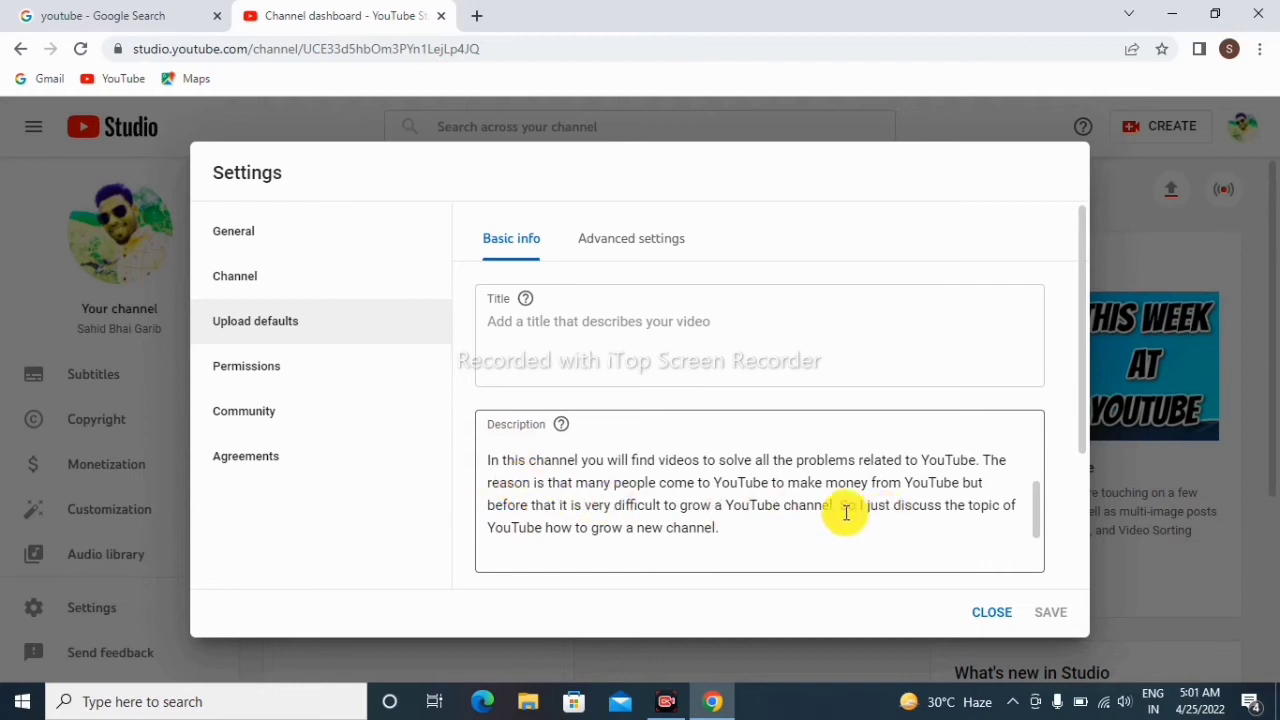
left_click(495, 475)
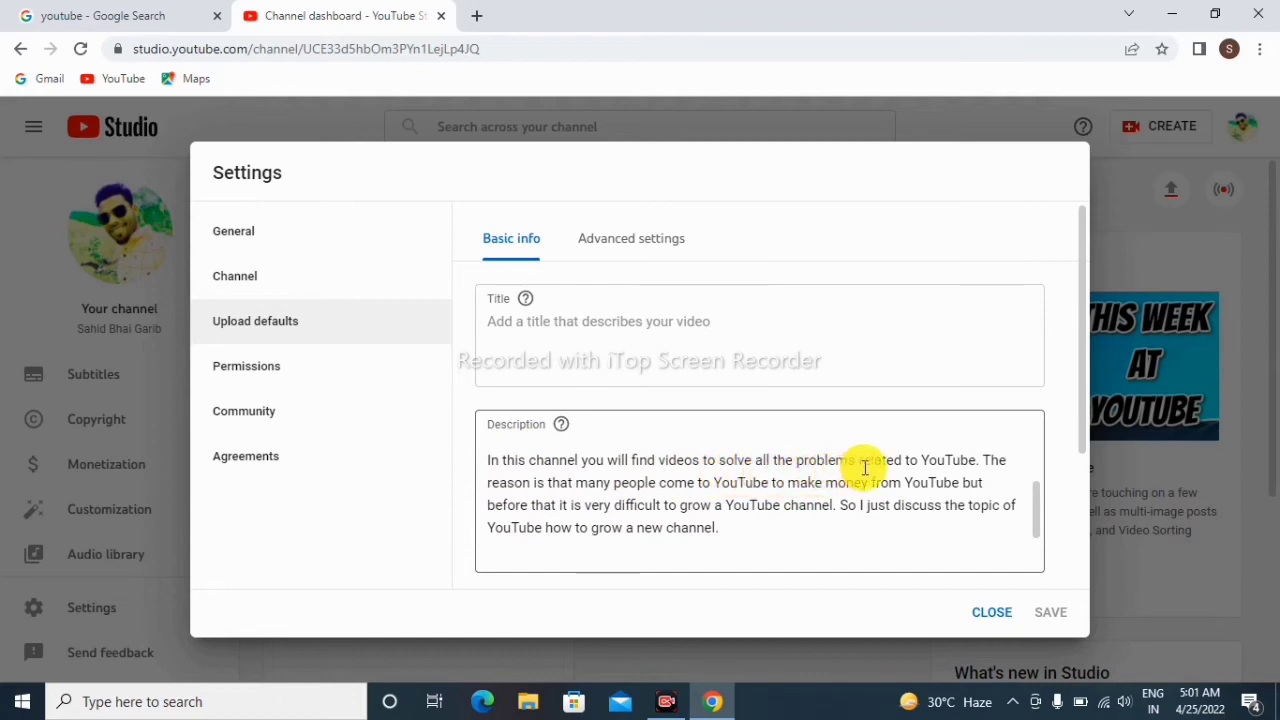
left_click(205, 550)
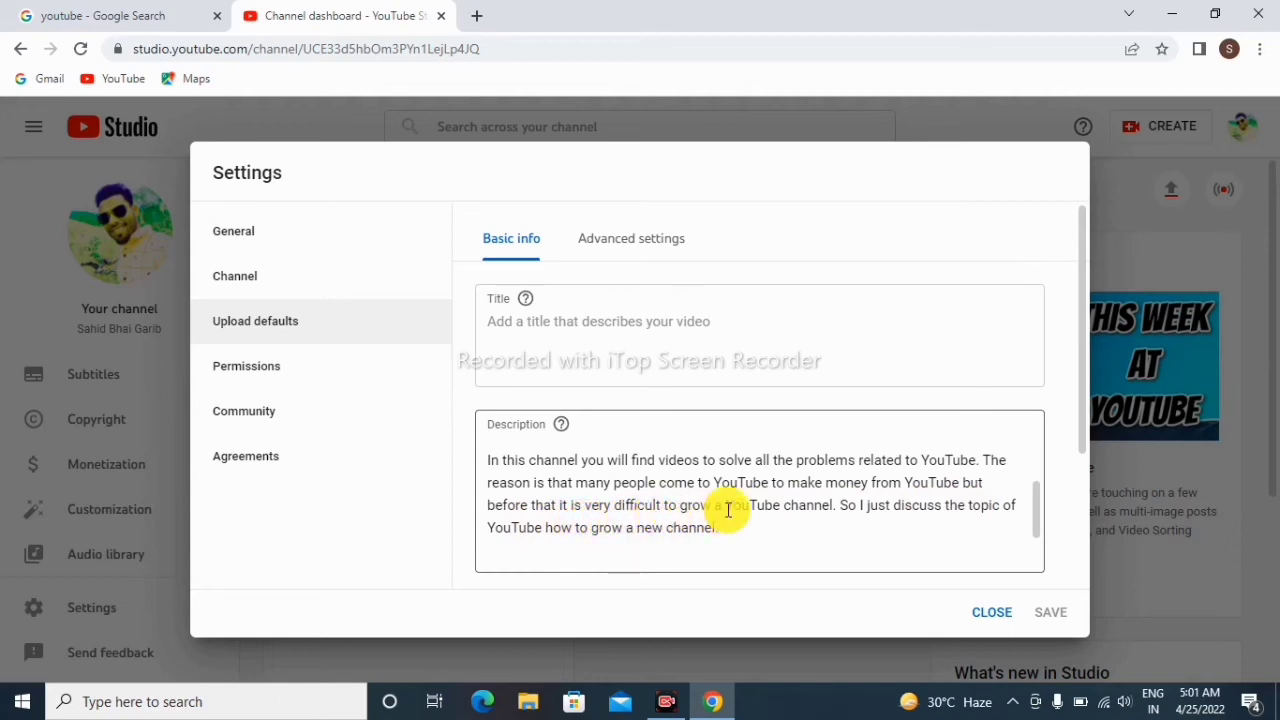
Review the default visibility and tags in the basic info of the upload defaults
scroll(640, 511, "down", 1)
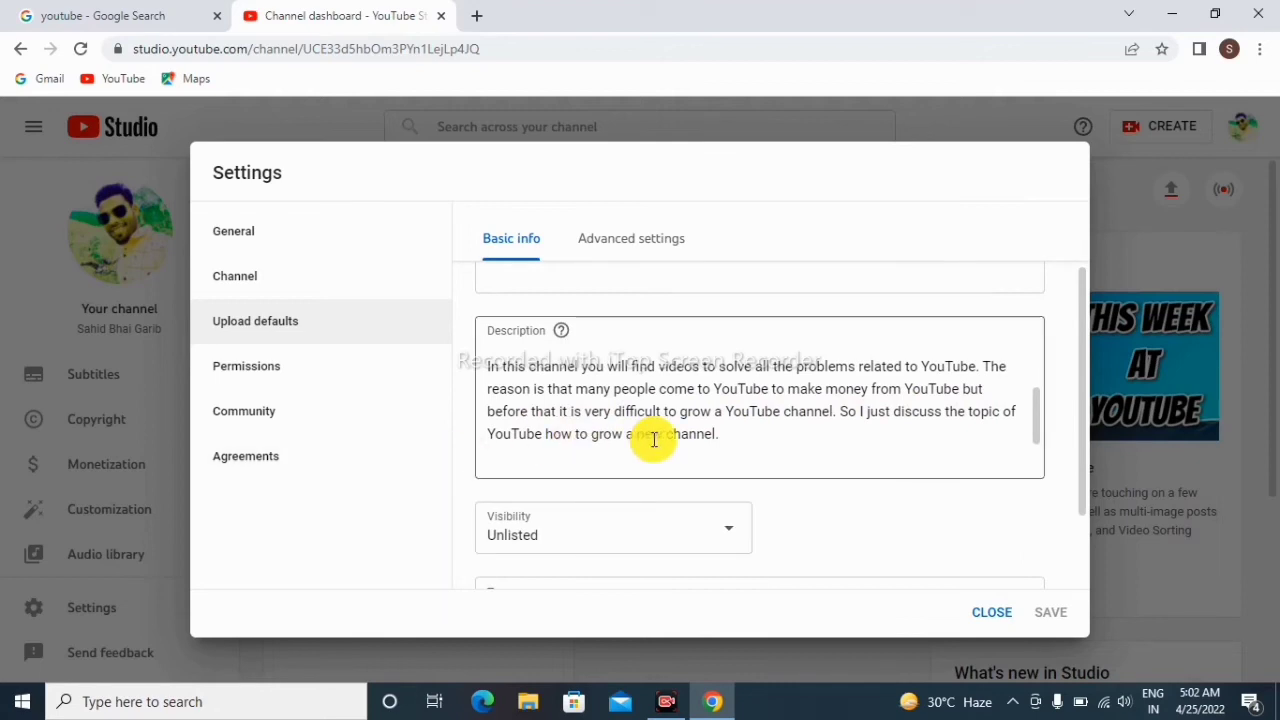
scroll(600, 486, "down", 1)
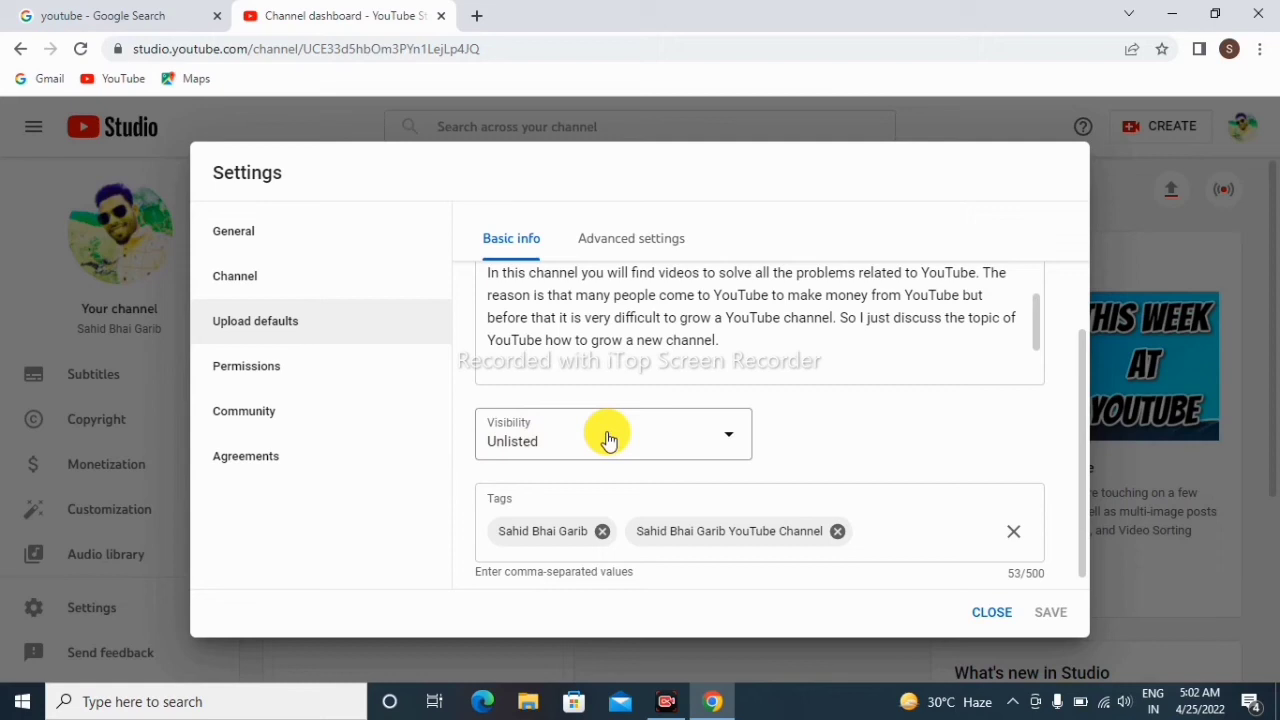
scroll(666, 520, "down", 1)
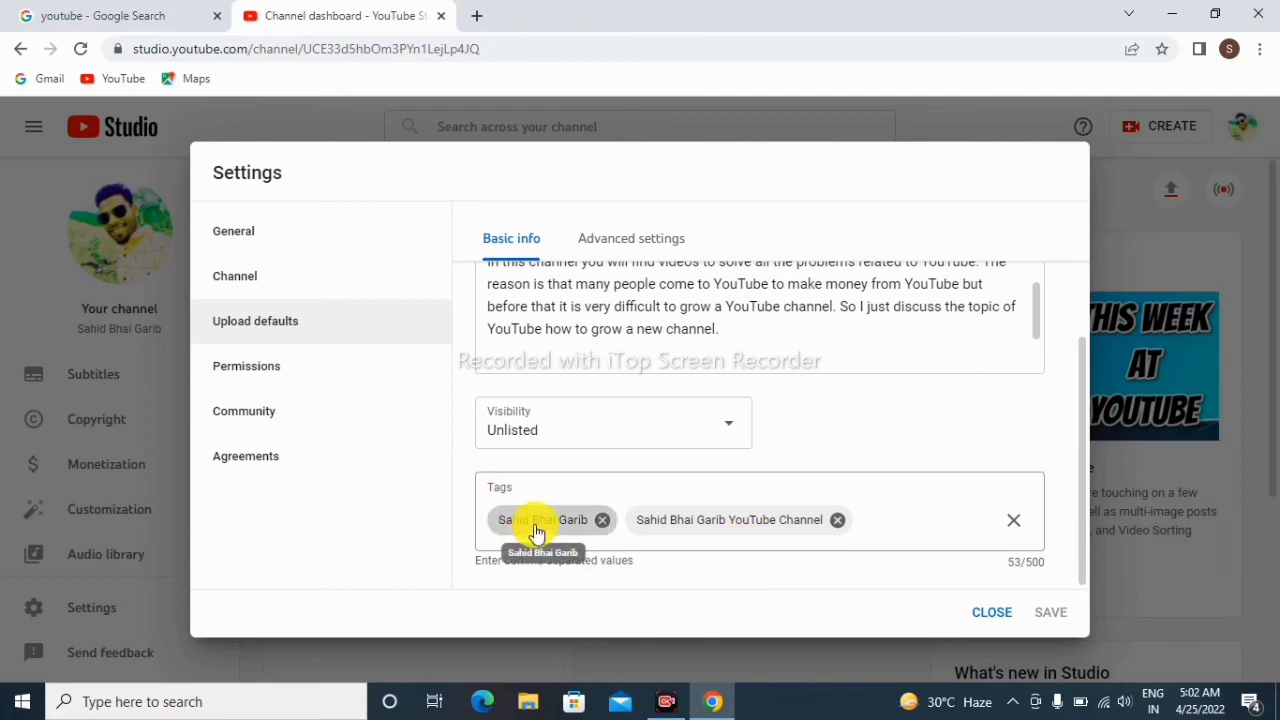
scroll(638, 288, "up", 1)
scroll(638, 288, "up", 5)
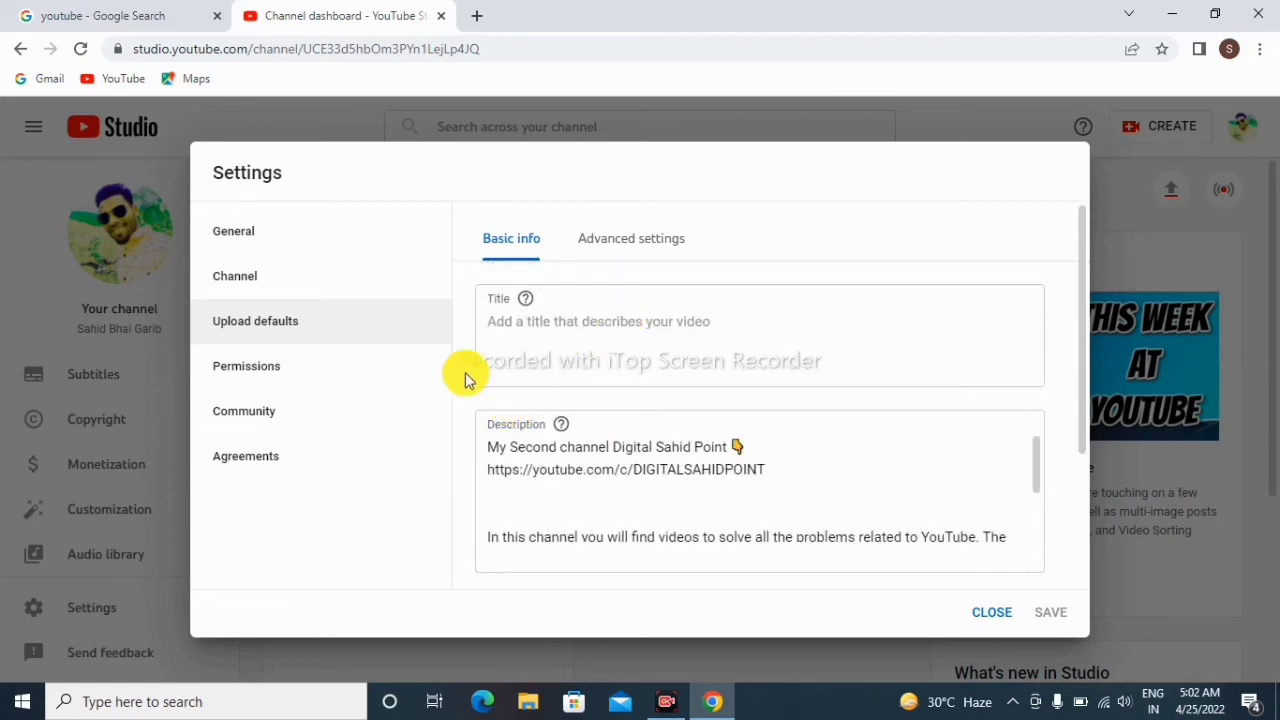
In the advanced upload defaults, choose the Creative Commons - Attribution license and the Science & Technology category
left_click(608, 242)
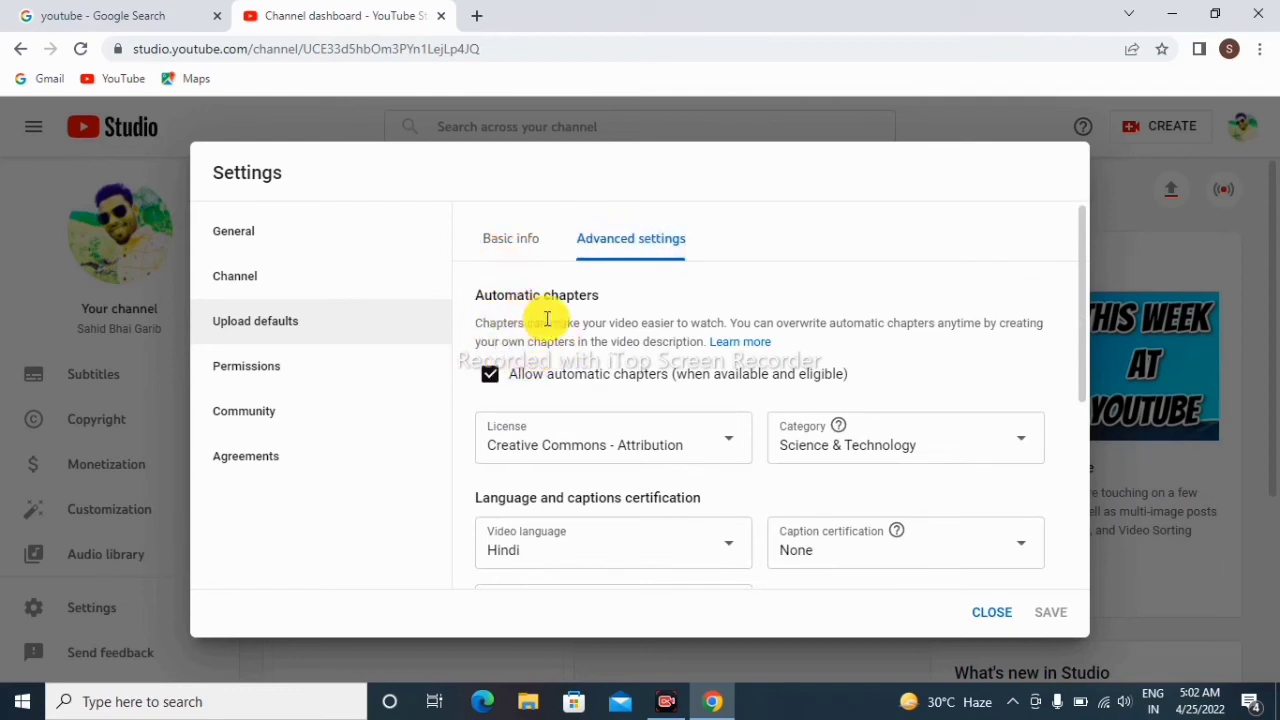
scroll(533, 440, "down", 1)
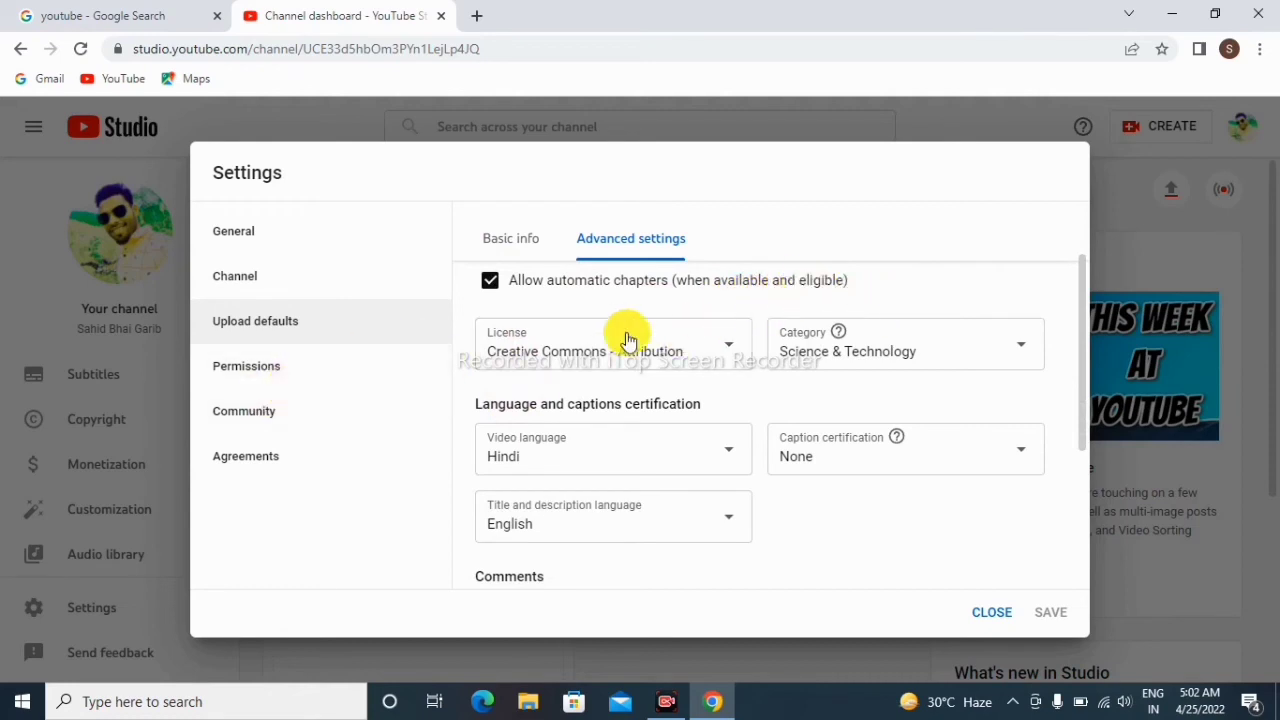
left_click(499, 343)
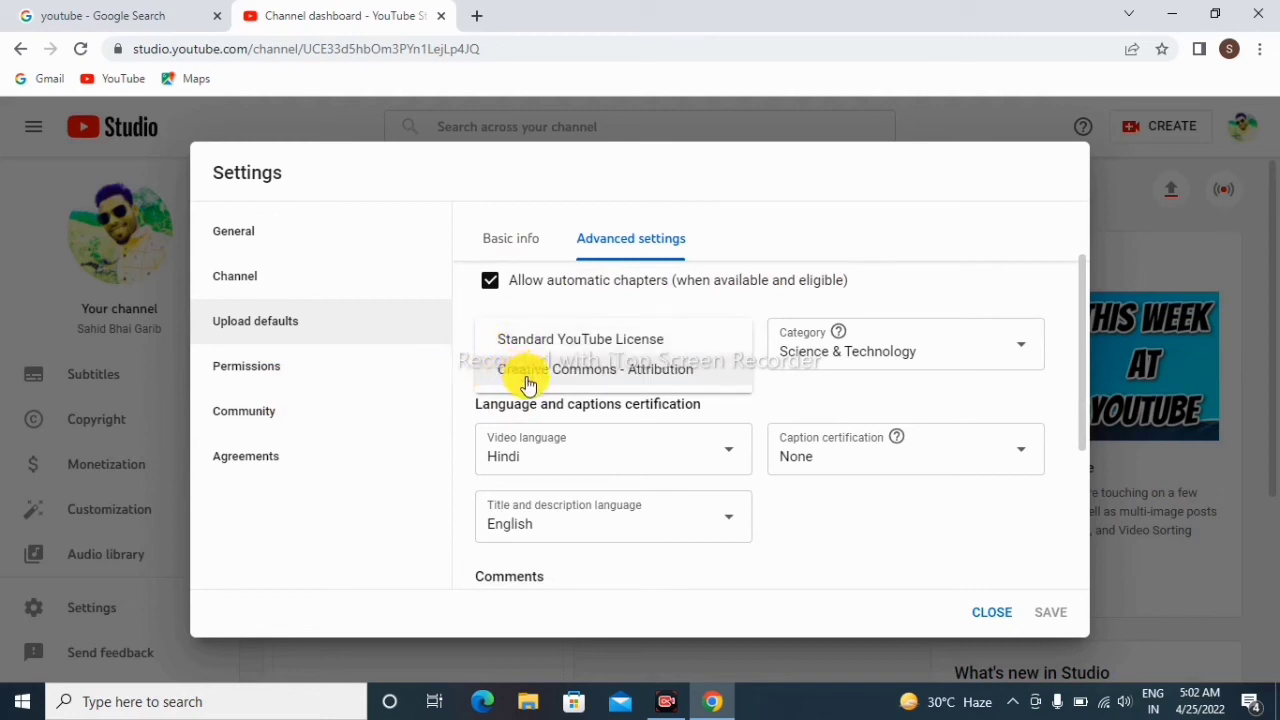
left_click(593, 371)
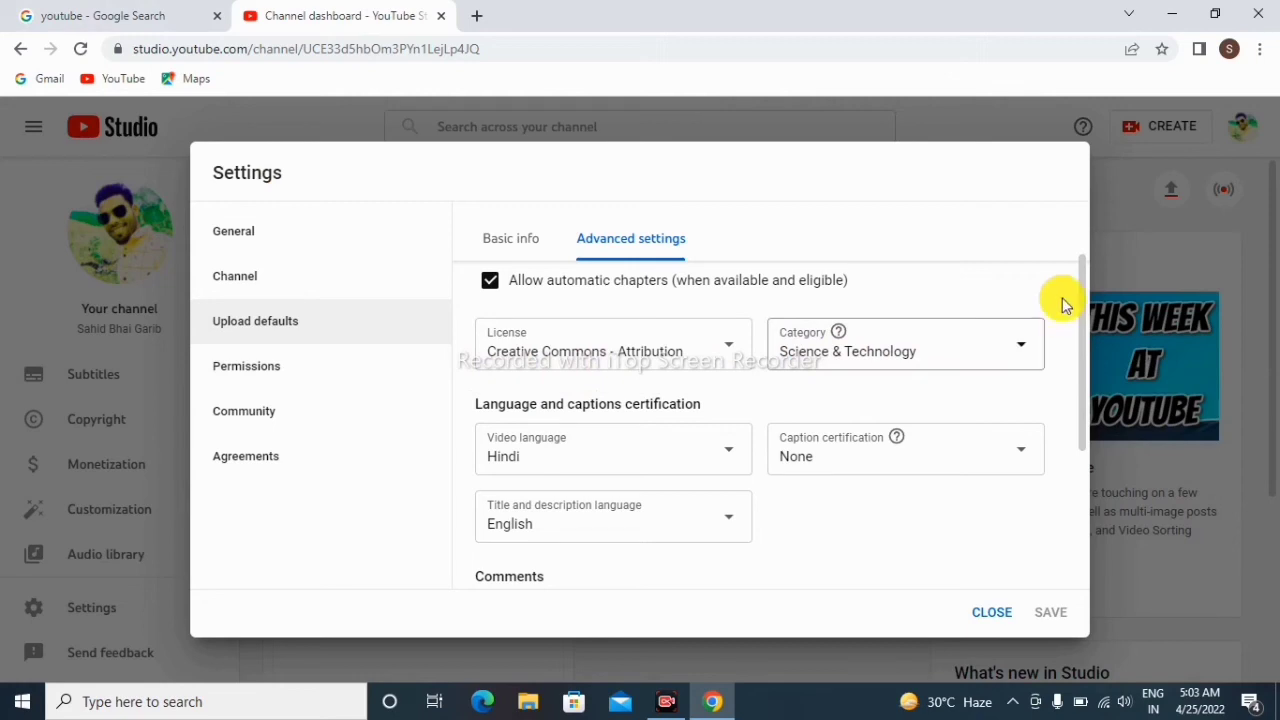
left_click(955, 356)
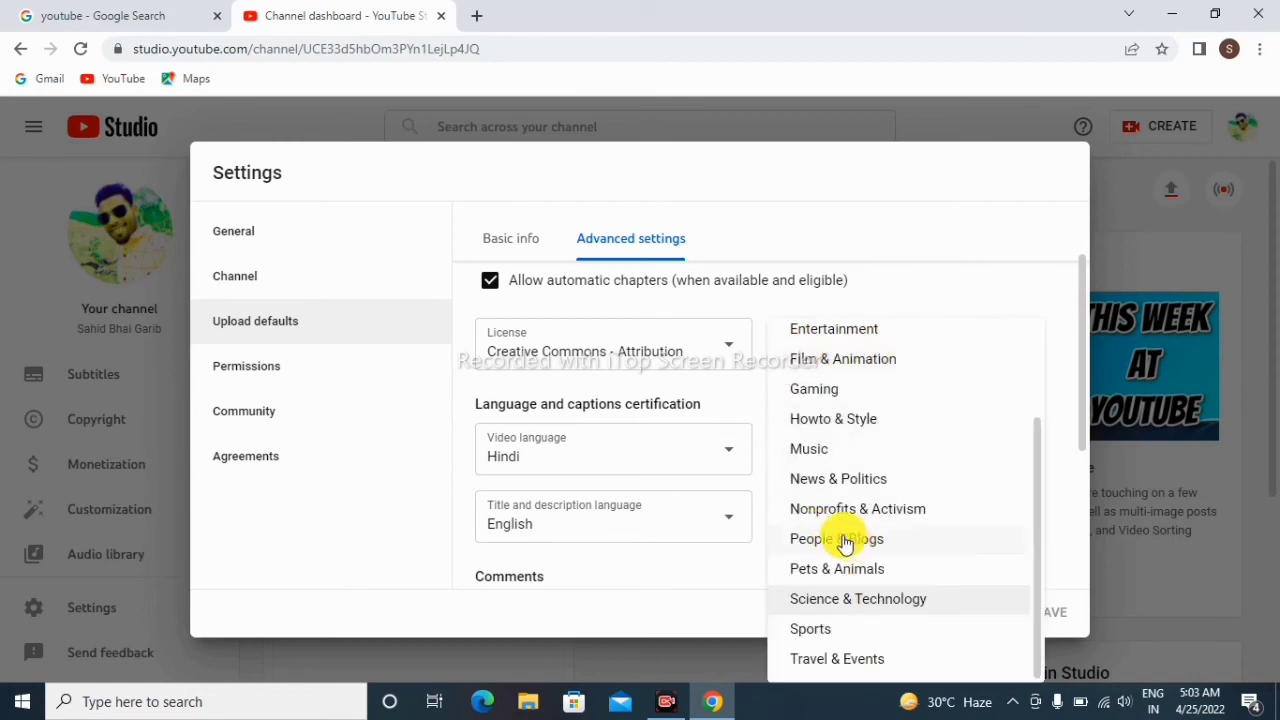
left_click(855, 602)
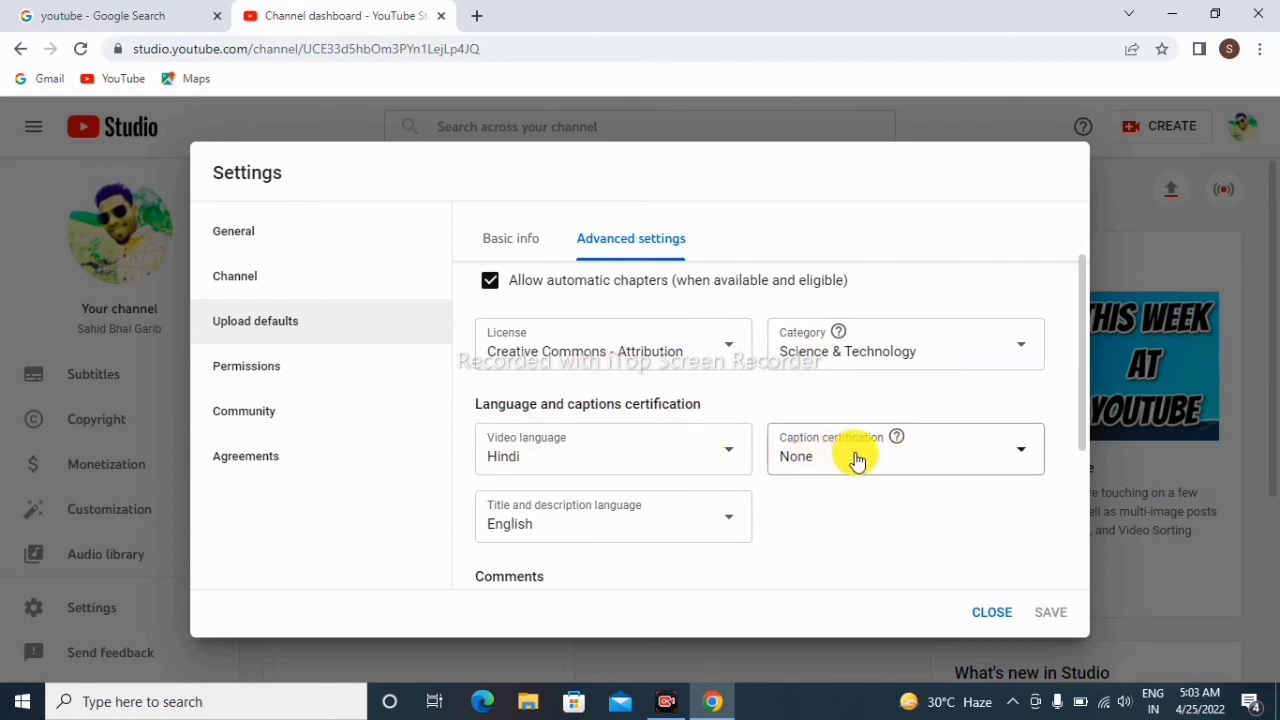
Review the default language, caption certification, comment moderation and like-count options in the advanced upload defaults
scroll(878, 448, "down", 2)
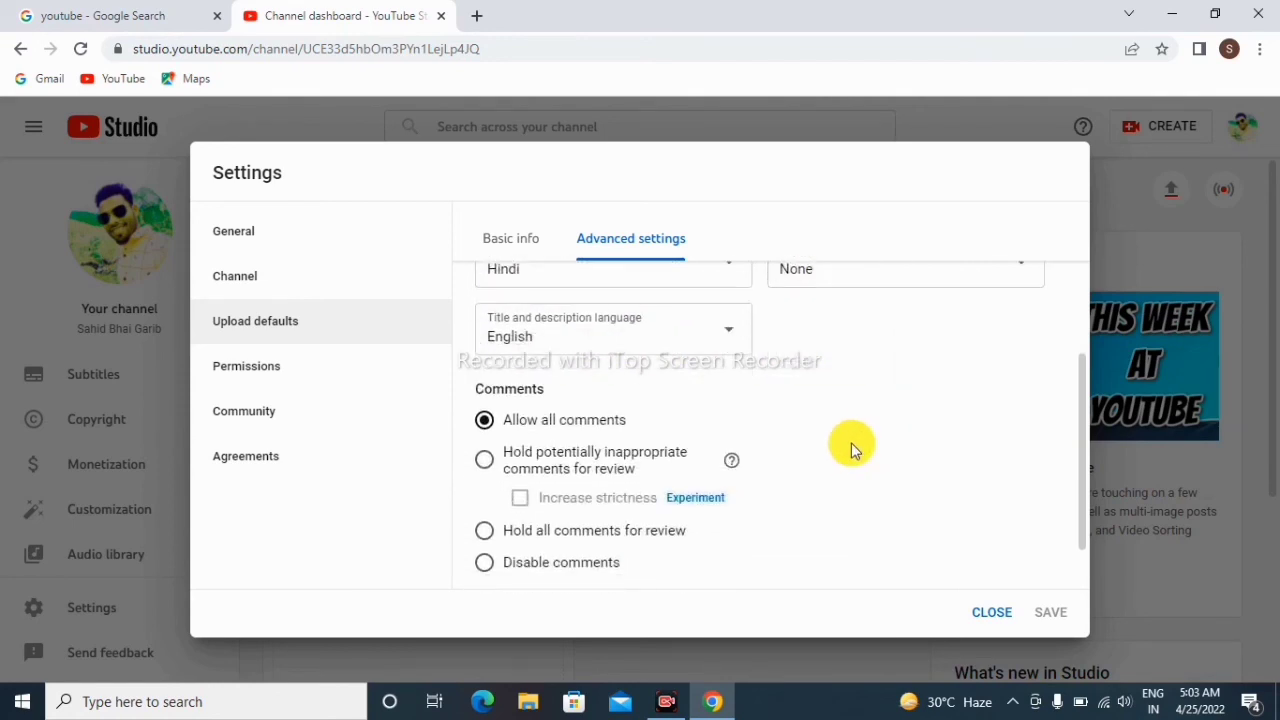
scroll(846, 431, "up", 2)
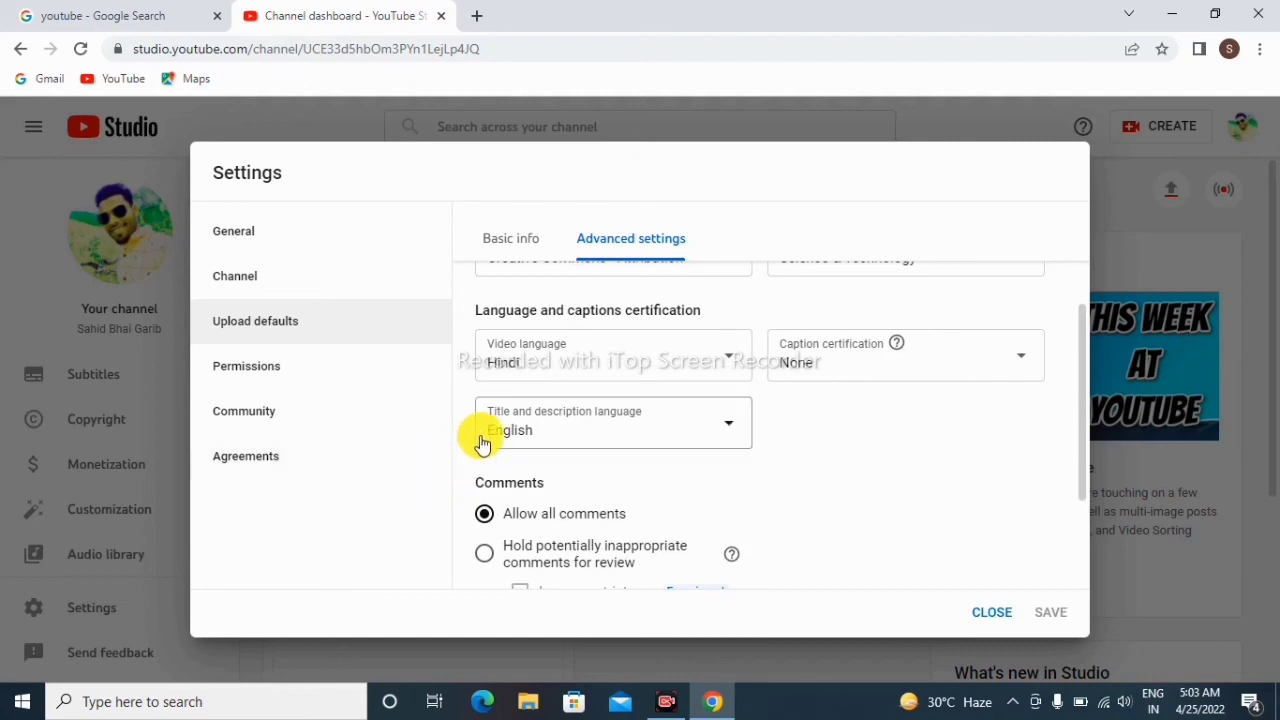
scroll(588, 482, "down", 1)
scroll(588, 482, "down", 1)
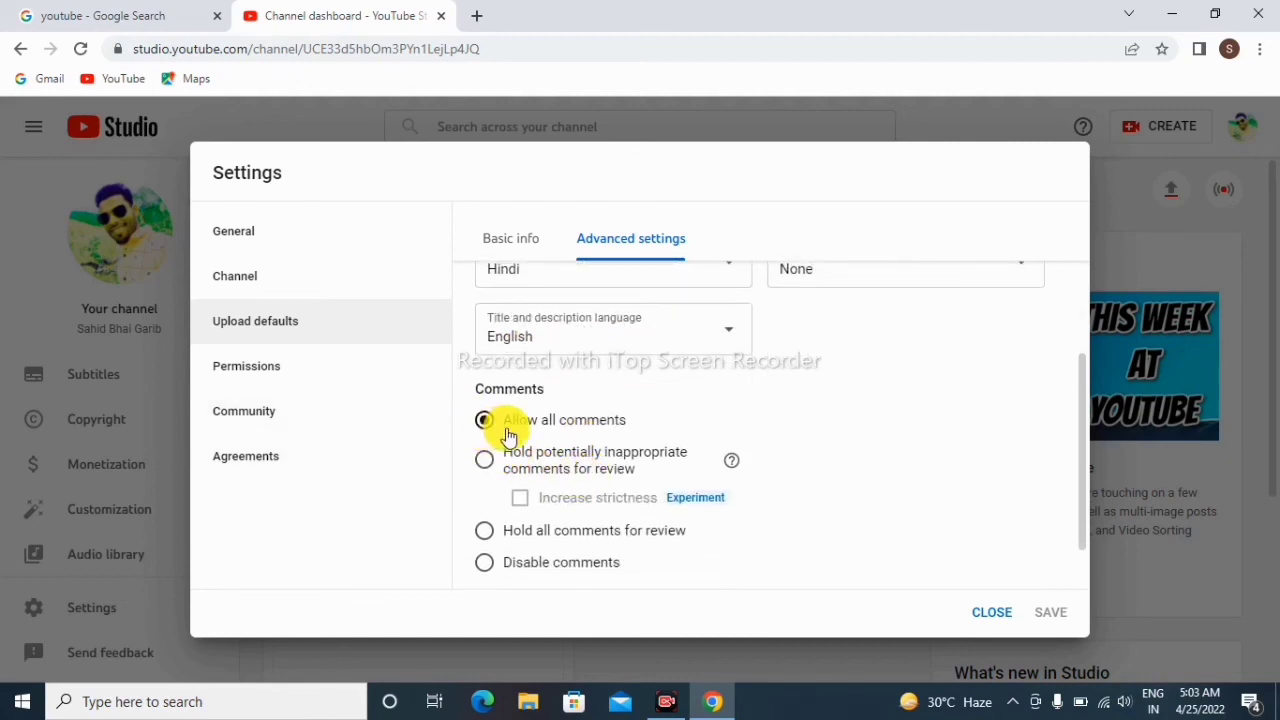
scroll(712, 490, "down", 1)
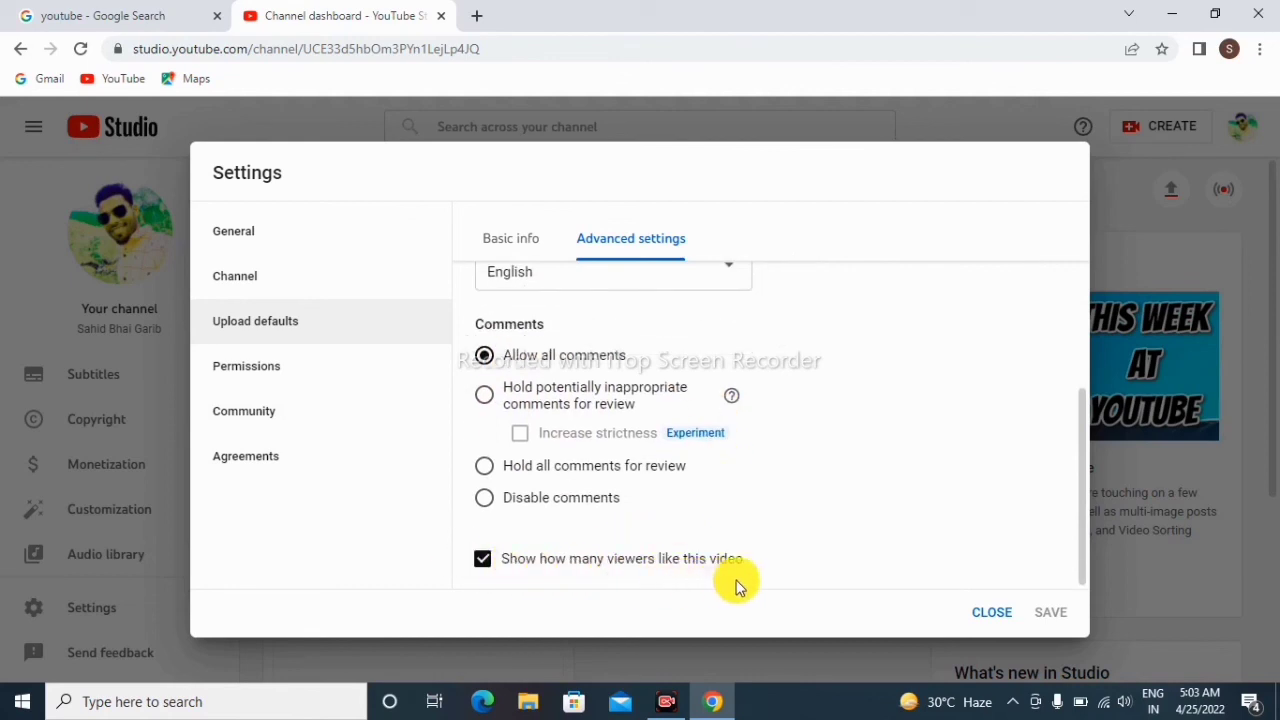
scroll(662, 532, "up", 2)
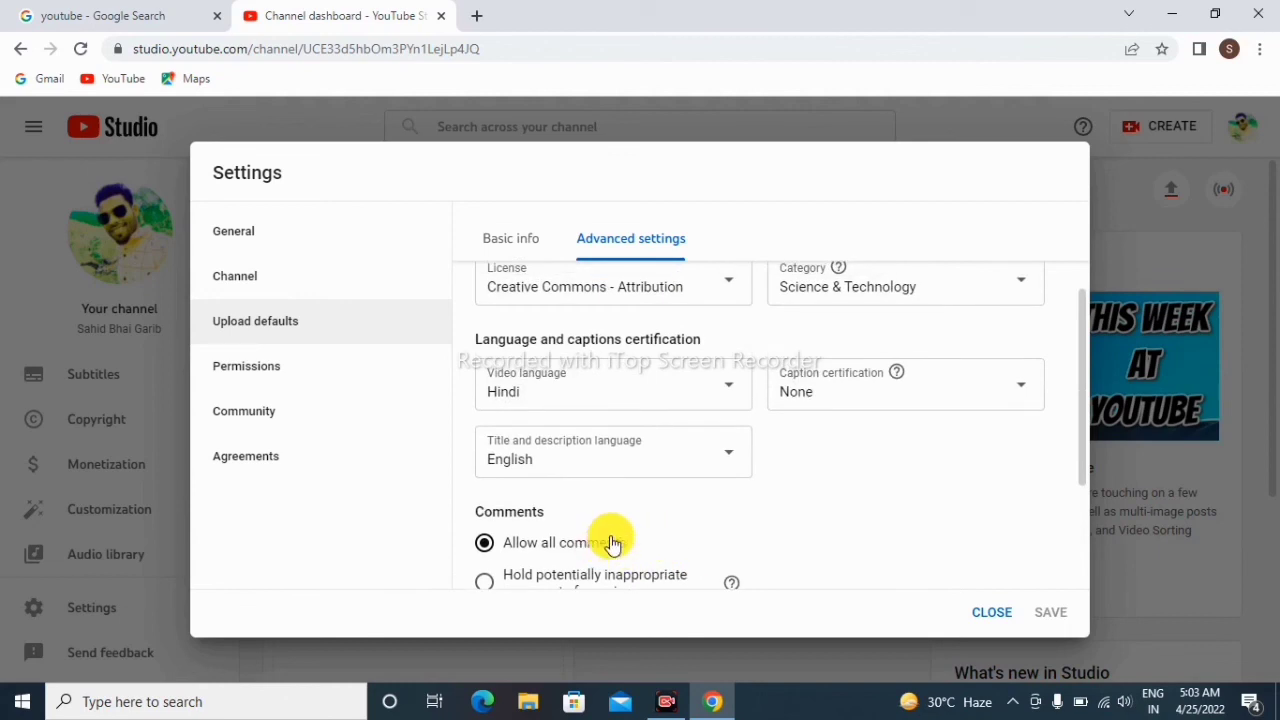
scroll(910, 545, "up", 2)
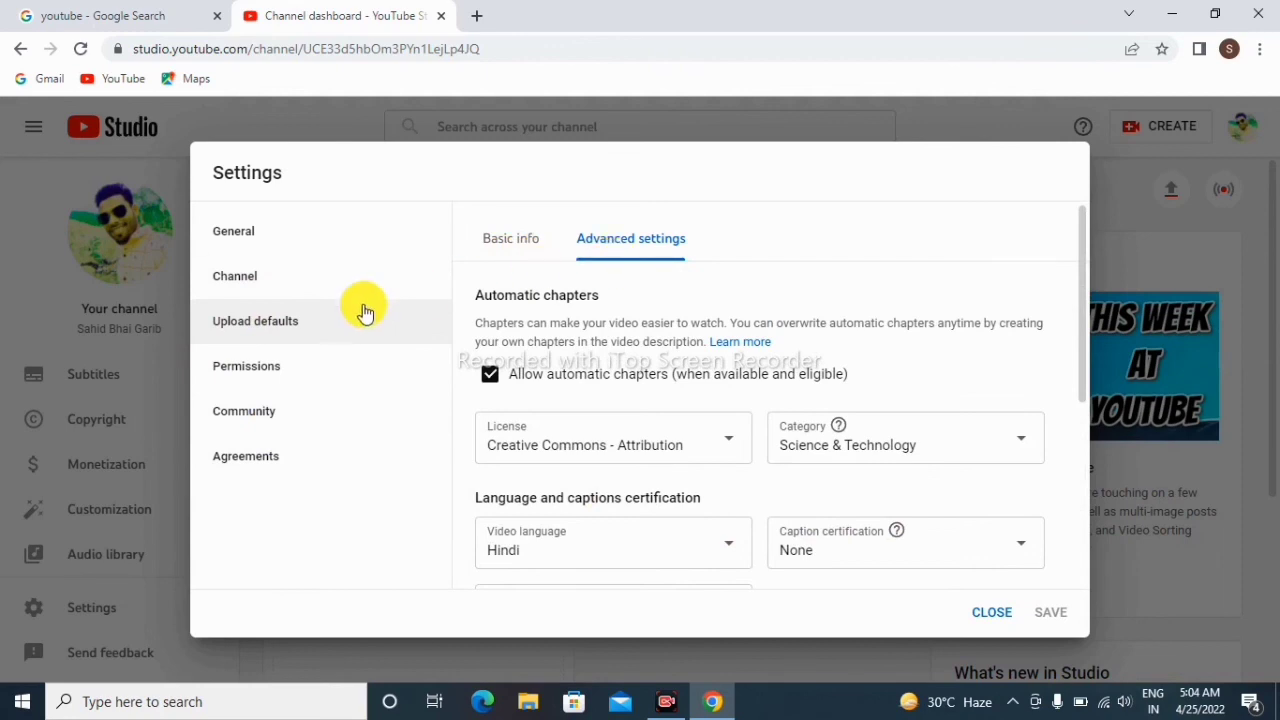
Check who has permissions for the channel and open the automated filters of the community settings
left_click(233, 377)
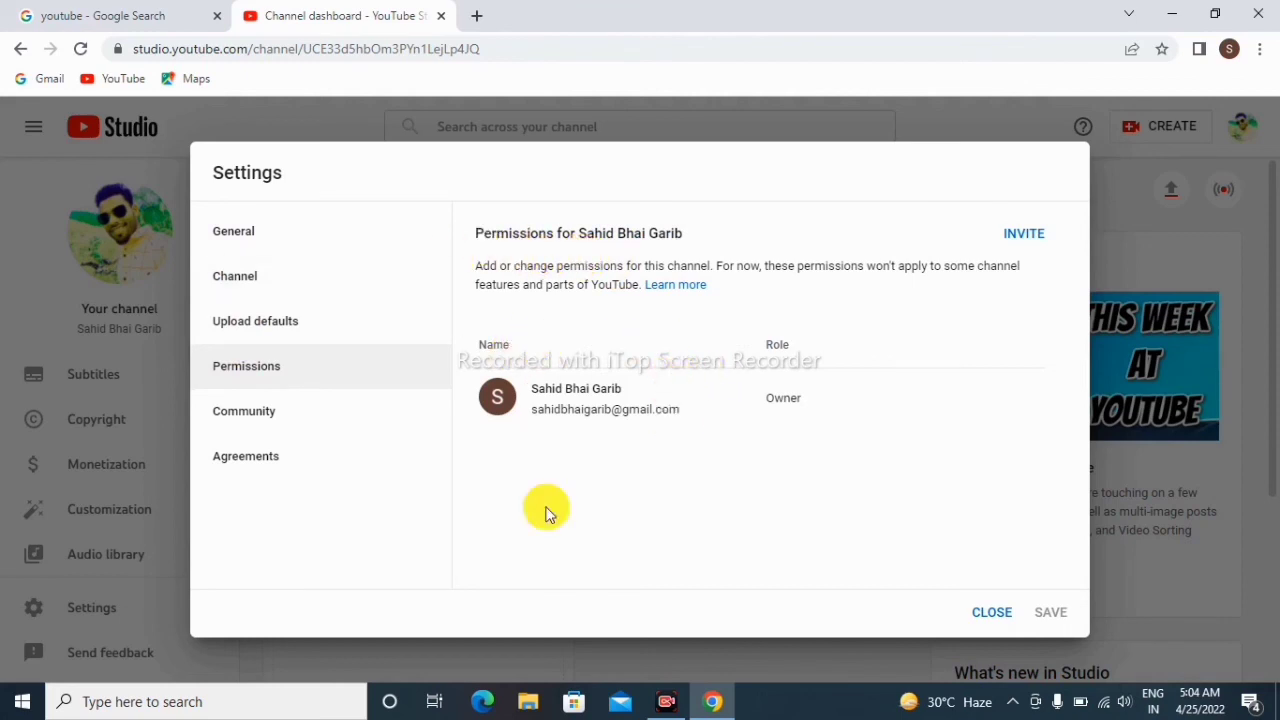
left_click(229, 420)
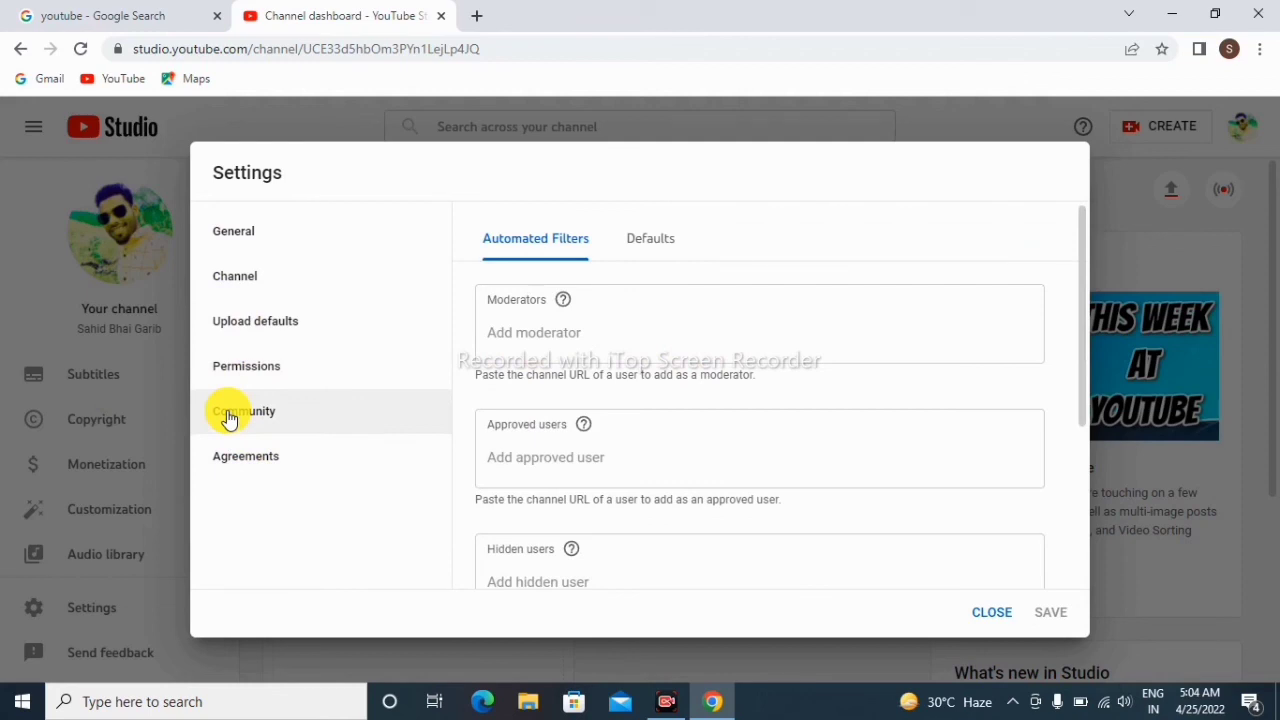